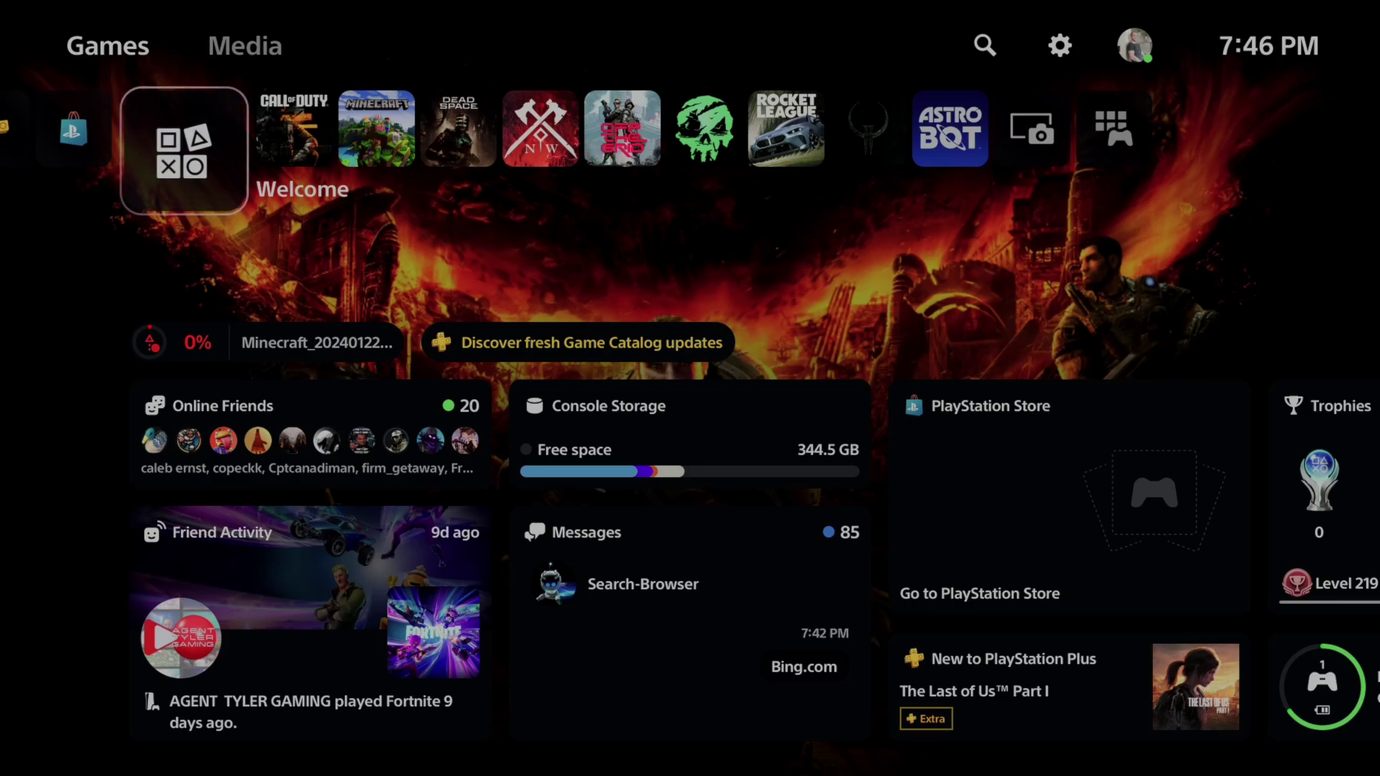
Step: From the Messages panel, start a new message and open the player search field
key("Home")
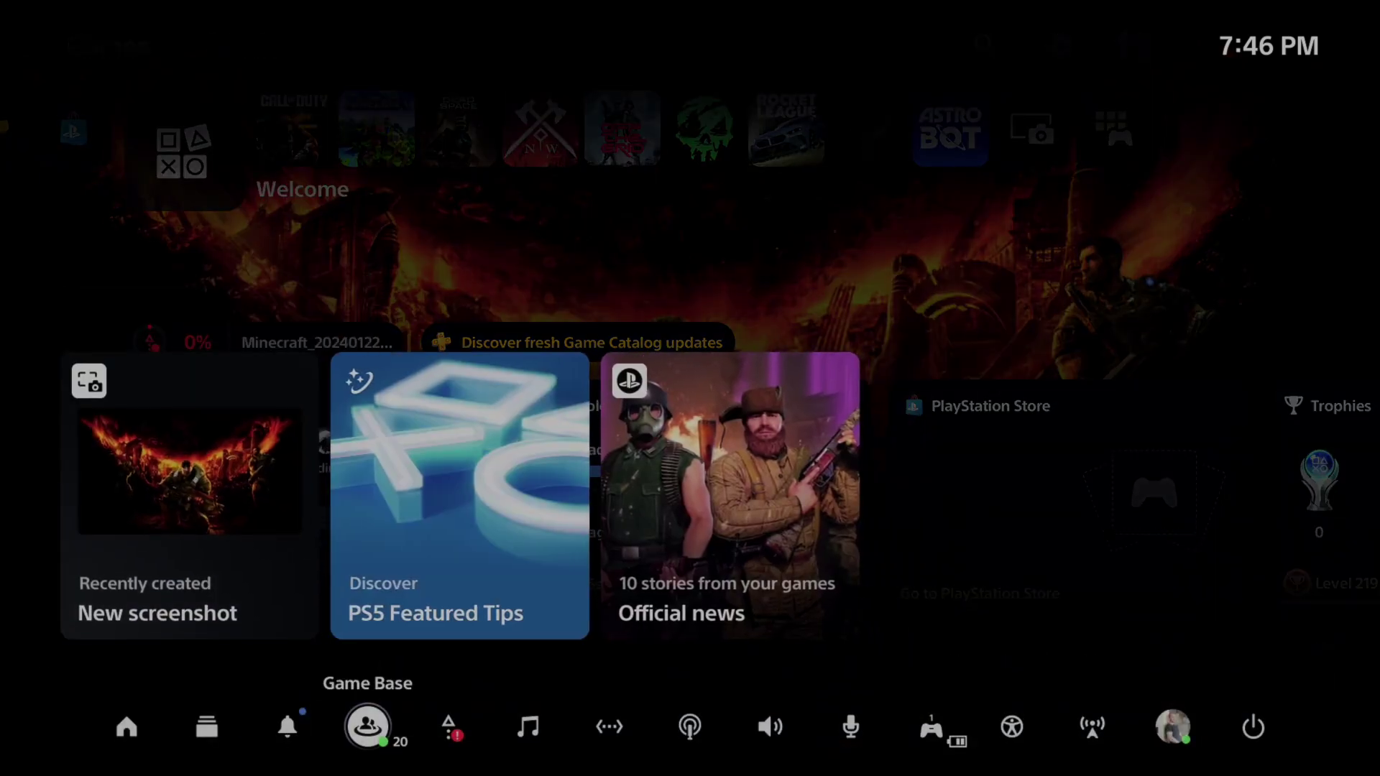
key("Return")
key("Down")
key("Down")
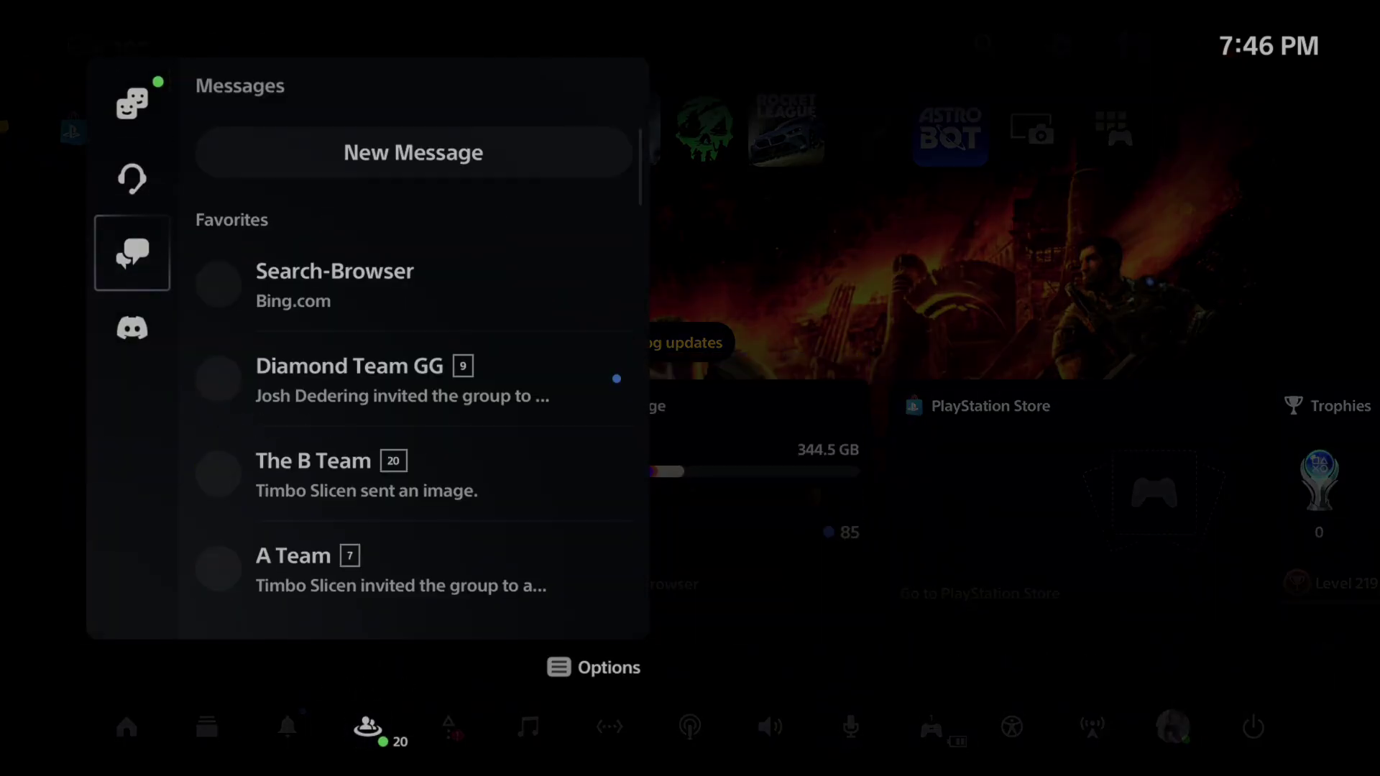
key("Right")
key("Up")
key("Down")
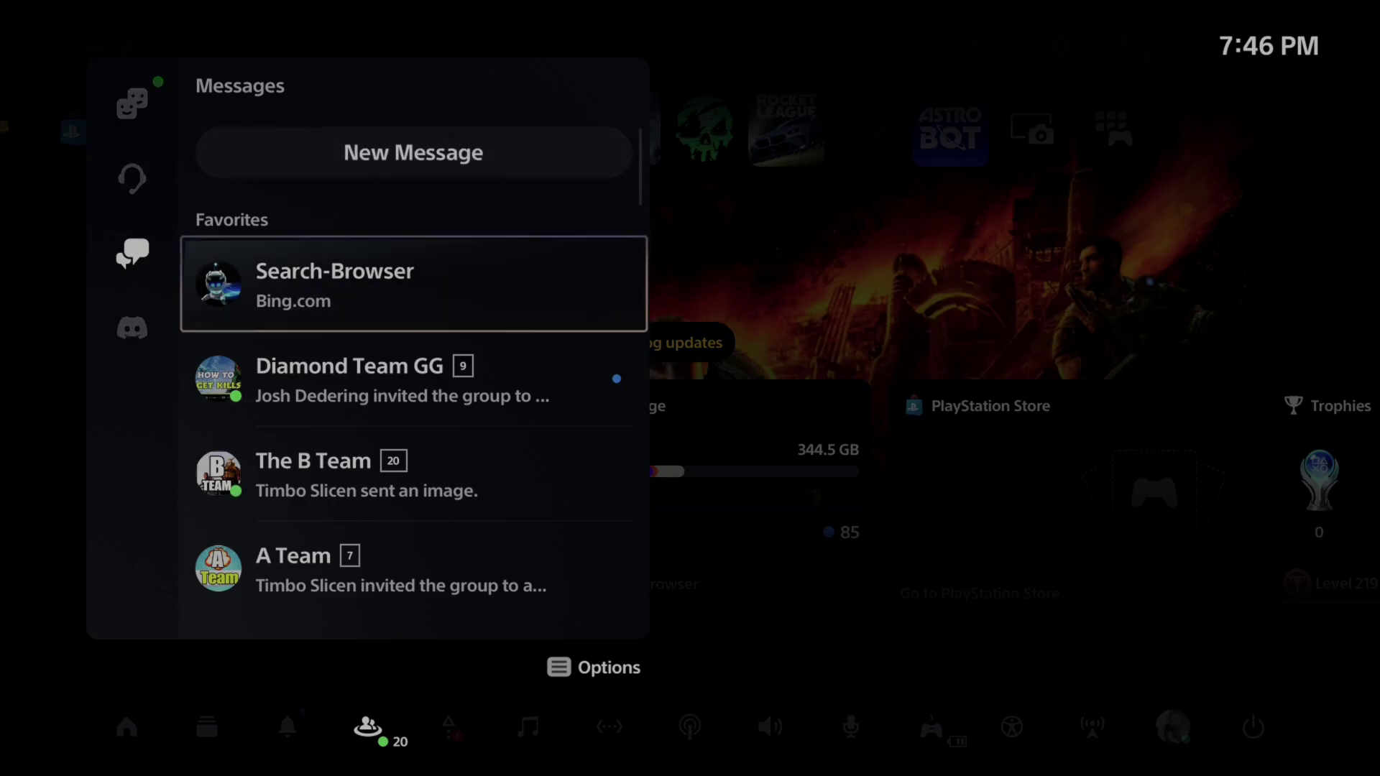
key("Up")
key("Return")
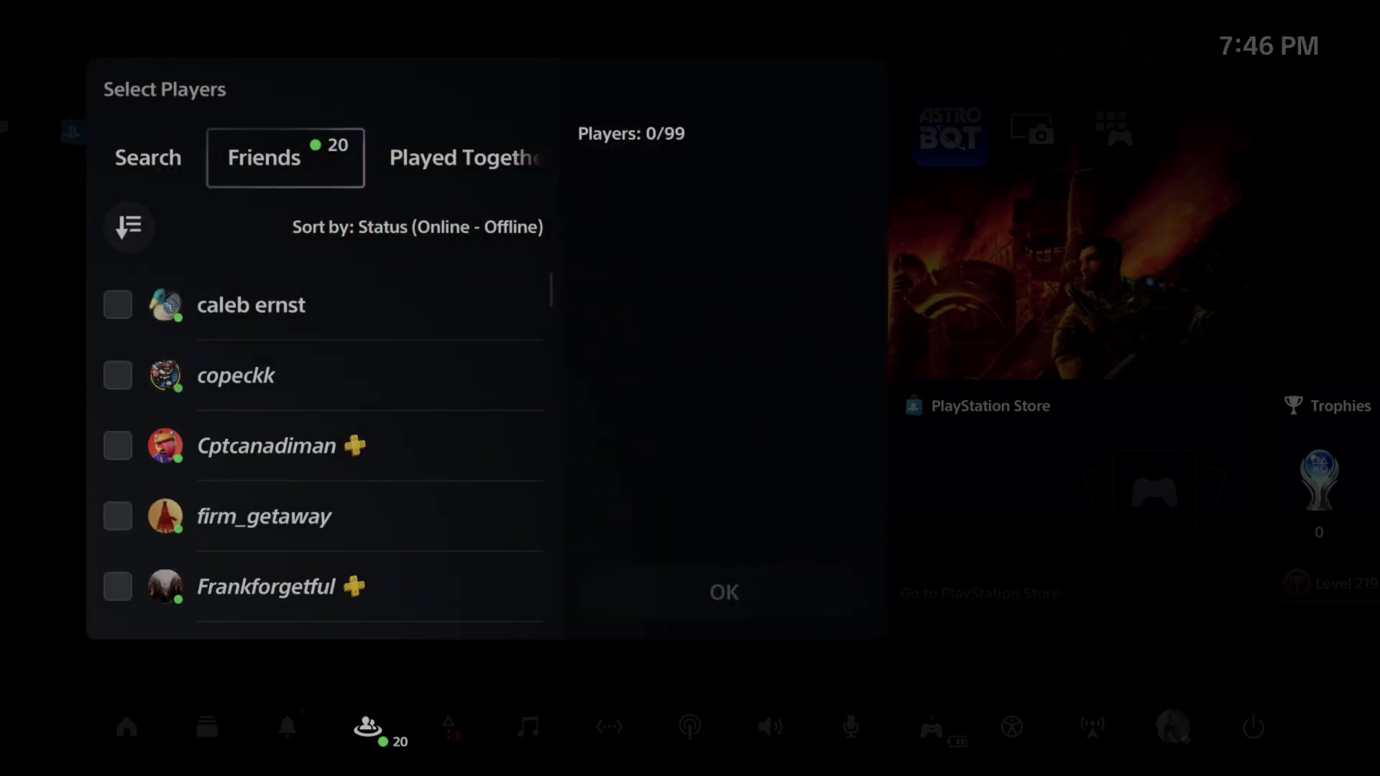
key("Left")
key("Down")
key("Return")
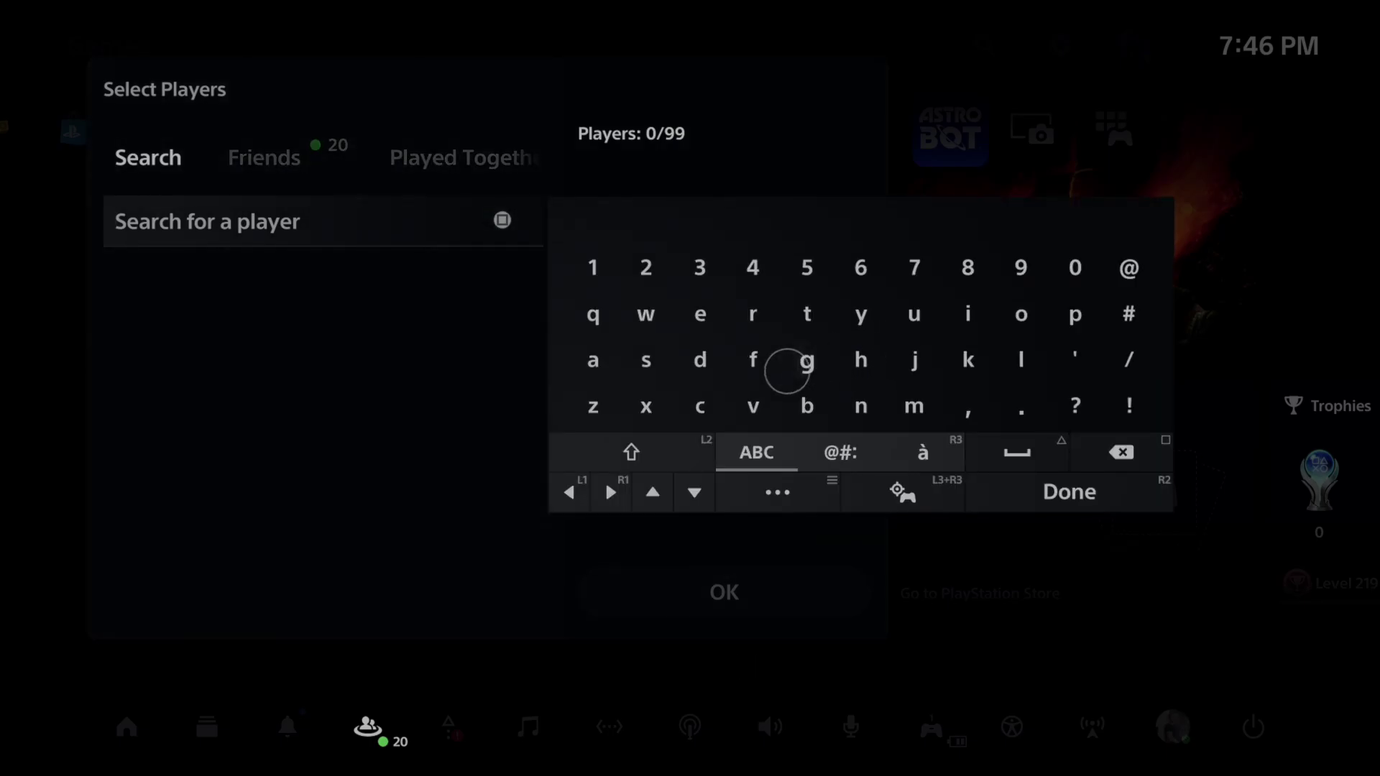
Step: Run a first player search for 's'
type("s")
key("Up")
key("Right")
key("Left")
key("Down")
key("Left")
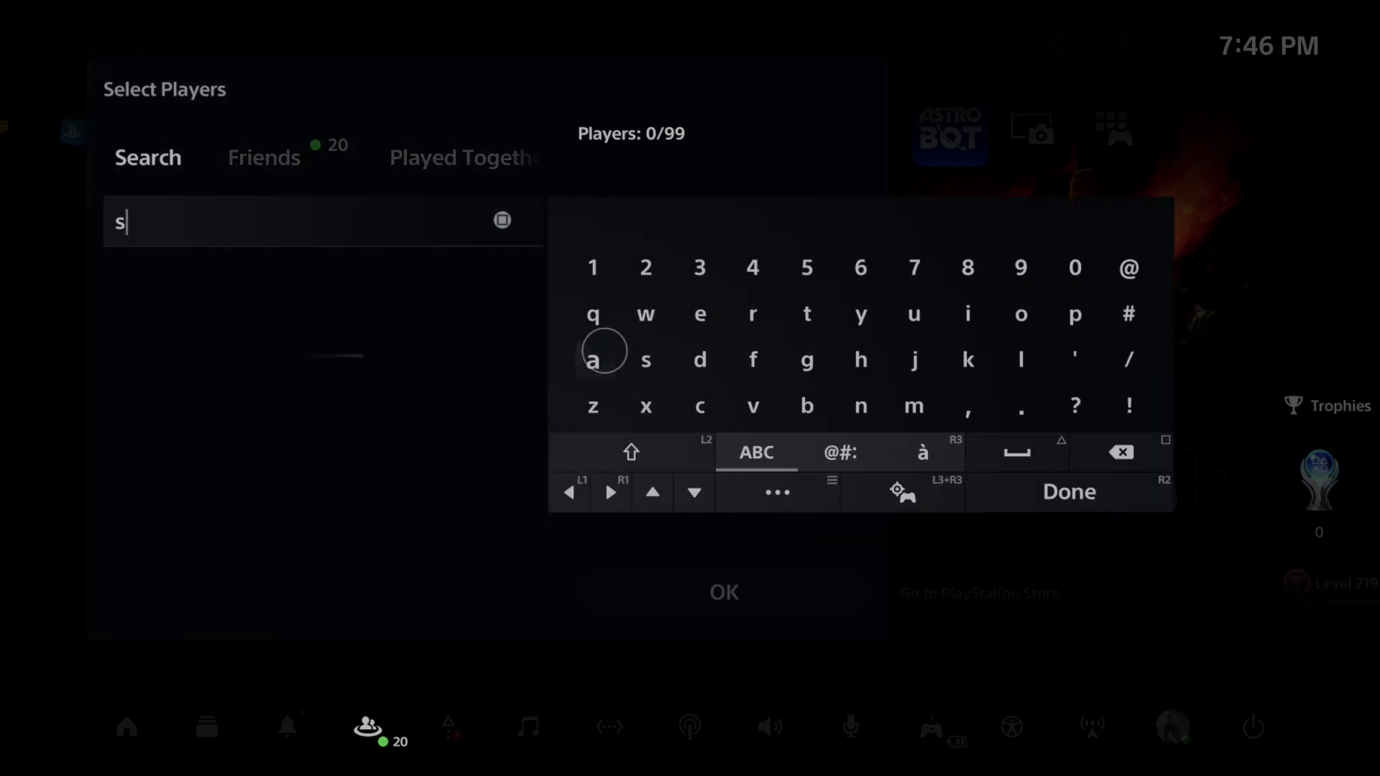
key("Escape")
key("Return")
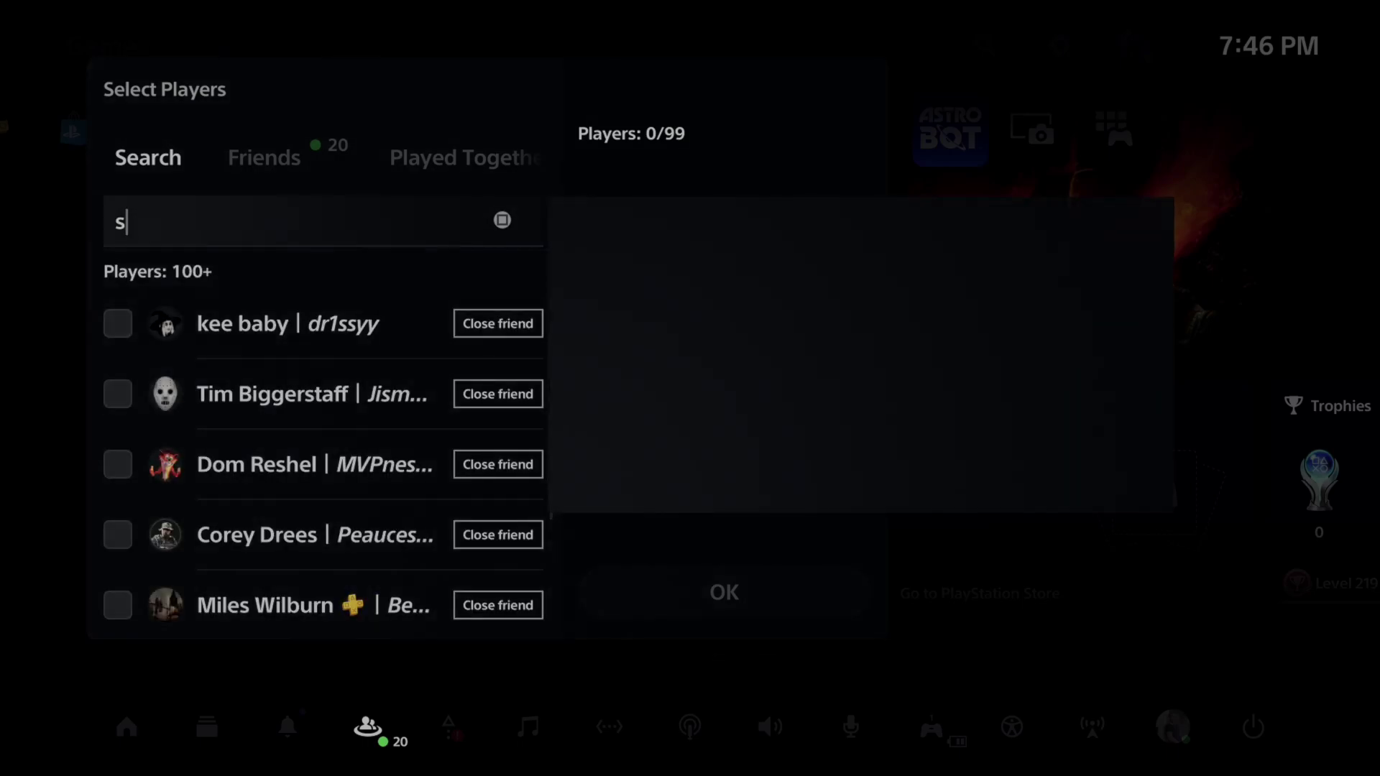
Step: Refine the search to 'search-' and tick the first player as the only recipient
type("e")
key("Down")
key("Left")
key("Left")
type("a")
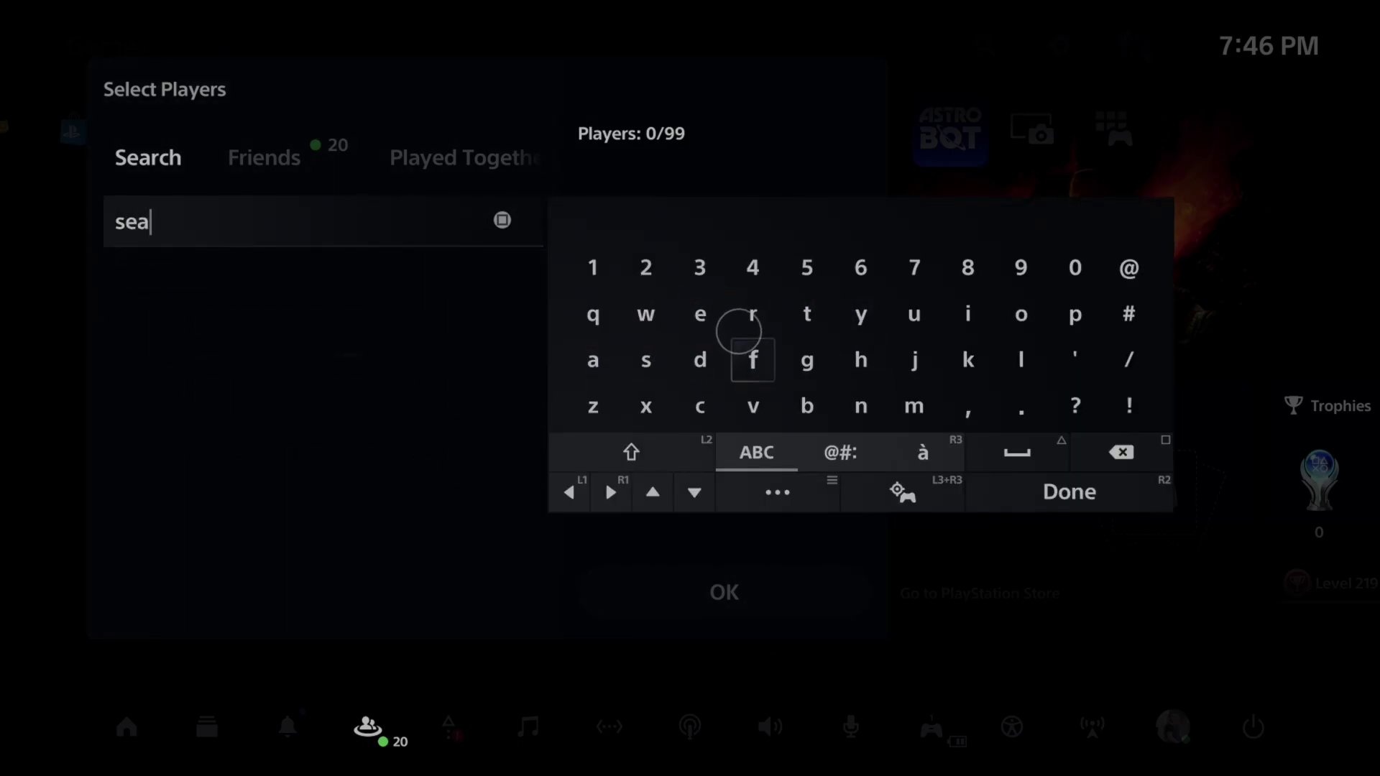
type("rch")
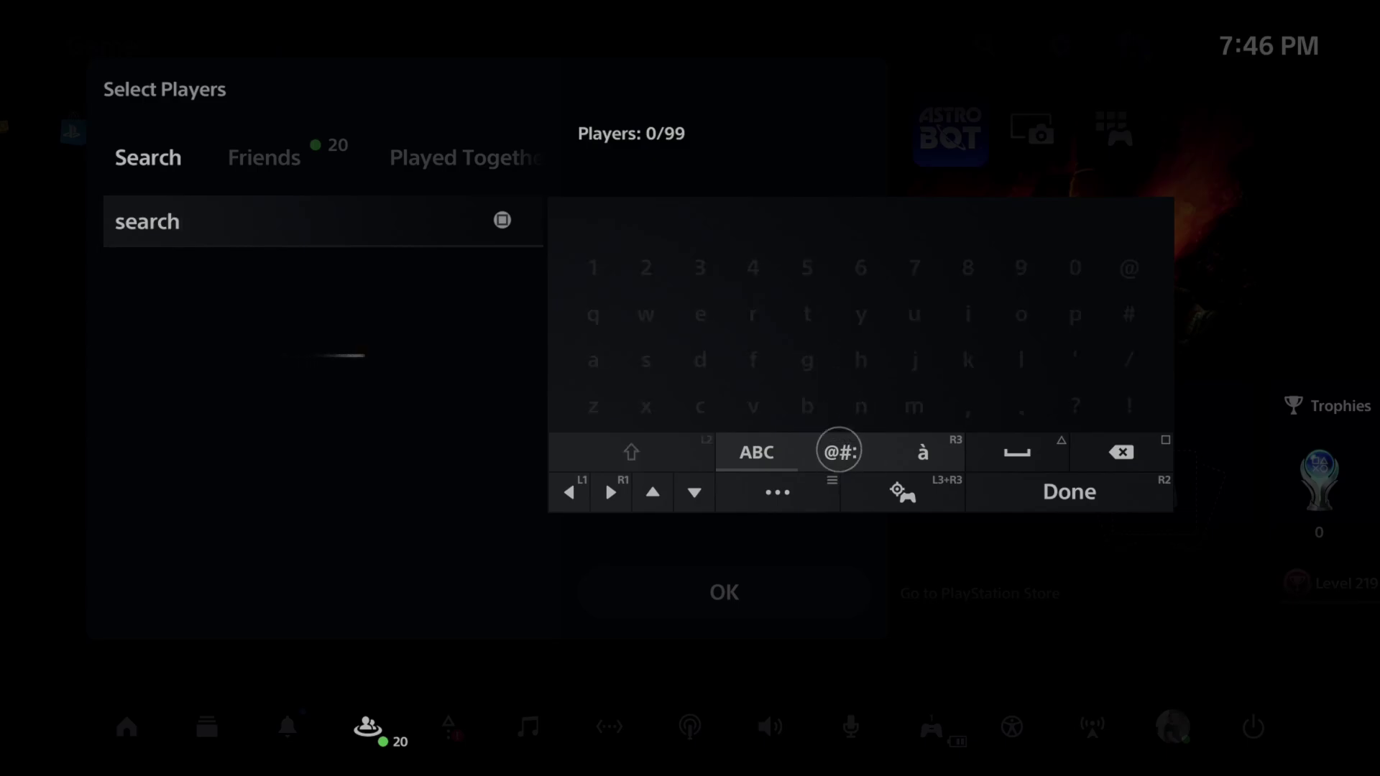
type("-")
key("Return")
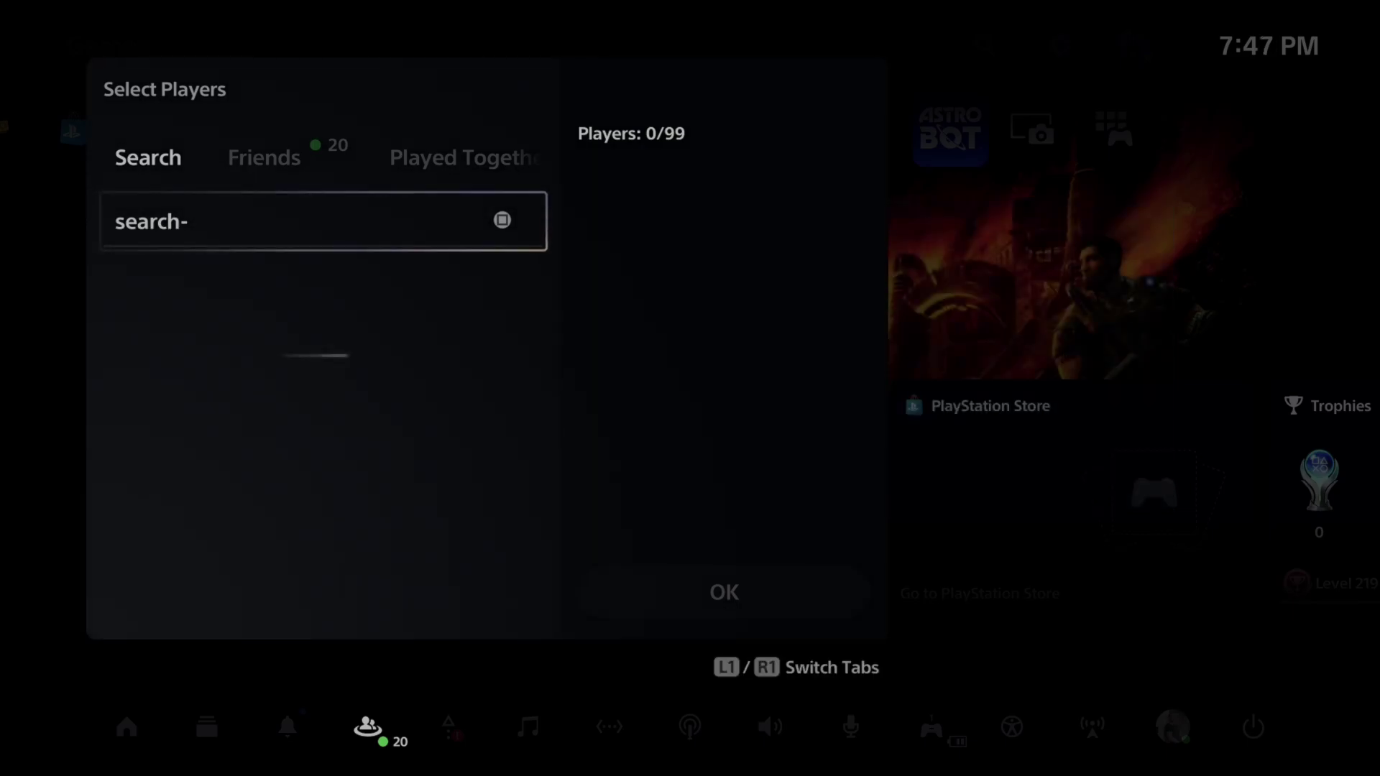
key("Down")
key("Return")
key("Right")
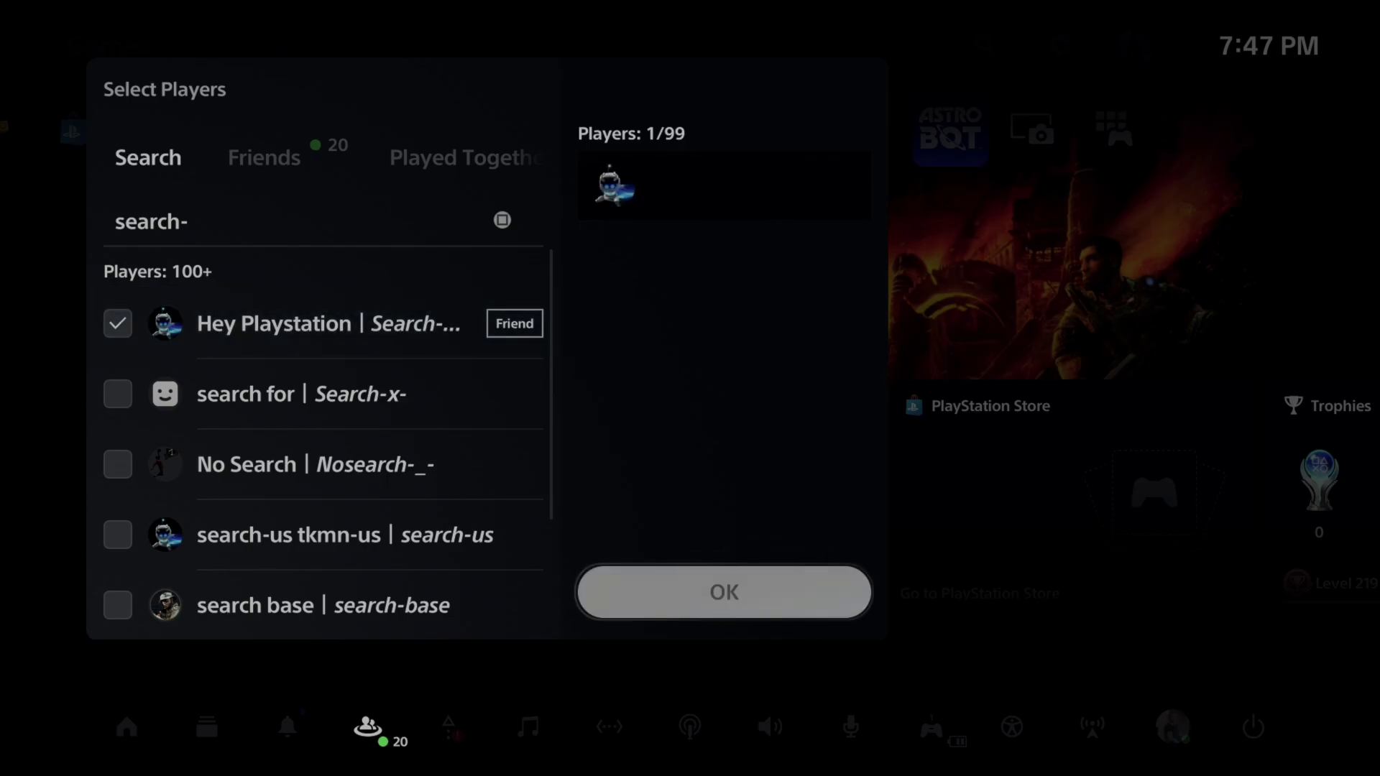
Step: Open the chat with that player and send the message 'Google.com'
key("Return")
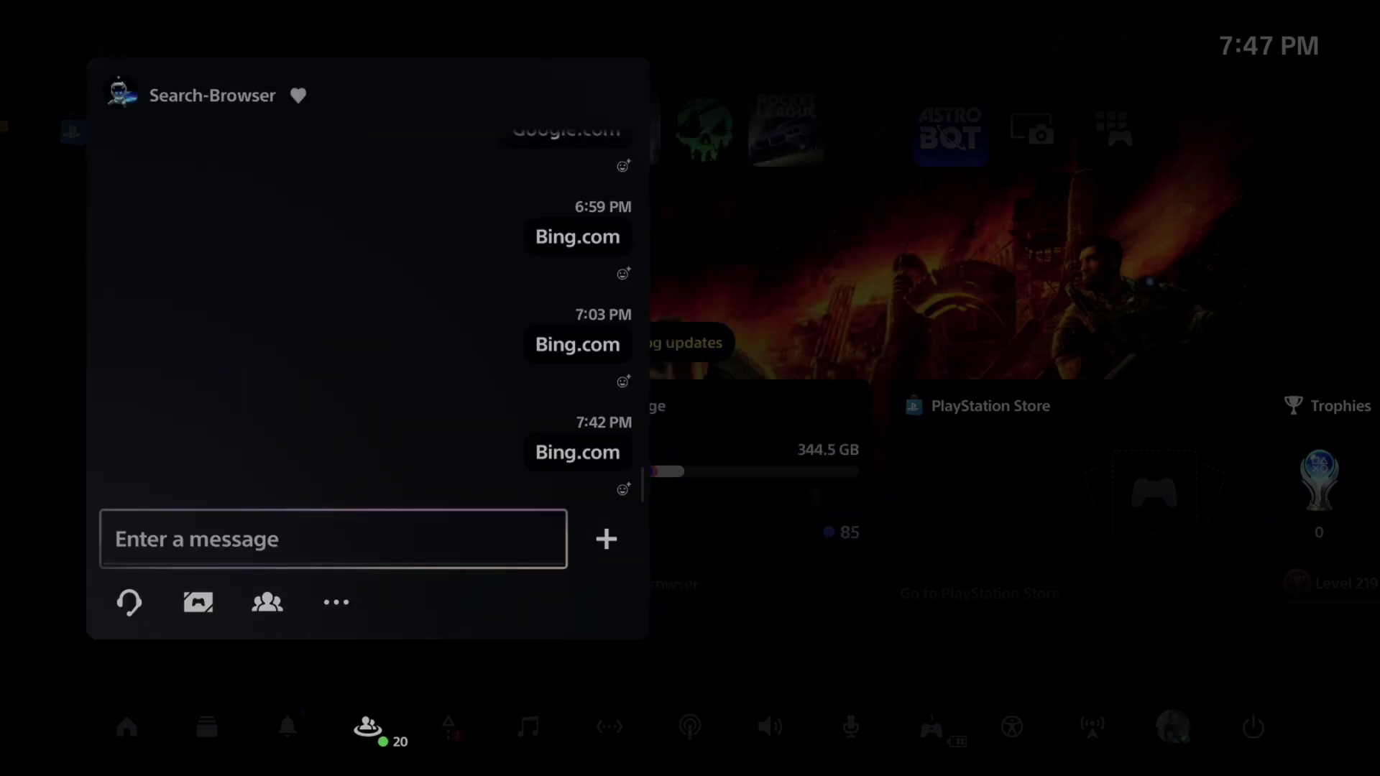
key("Return")
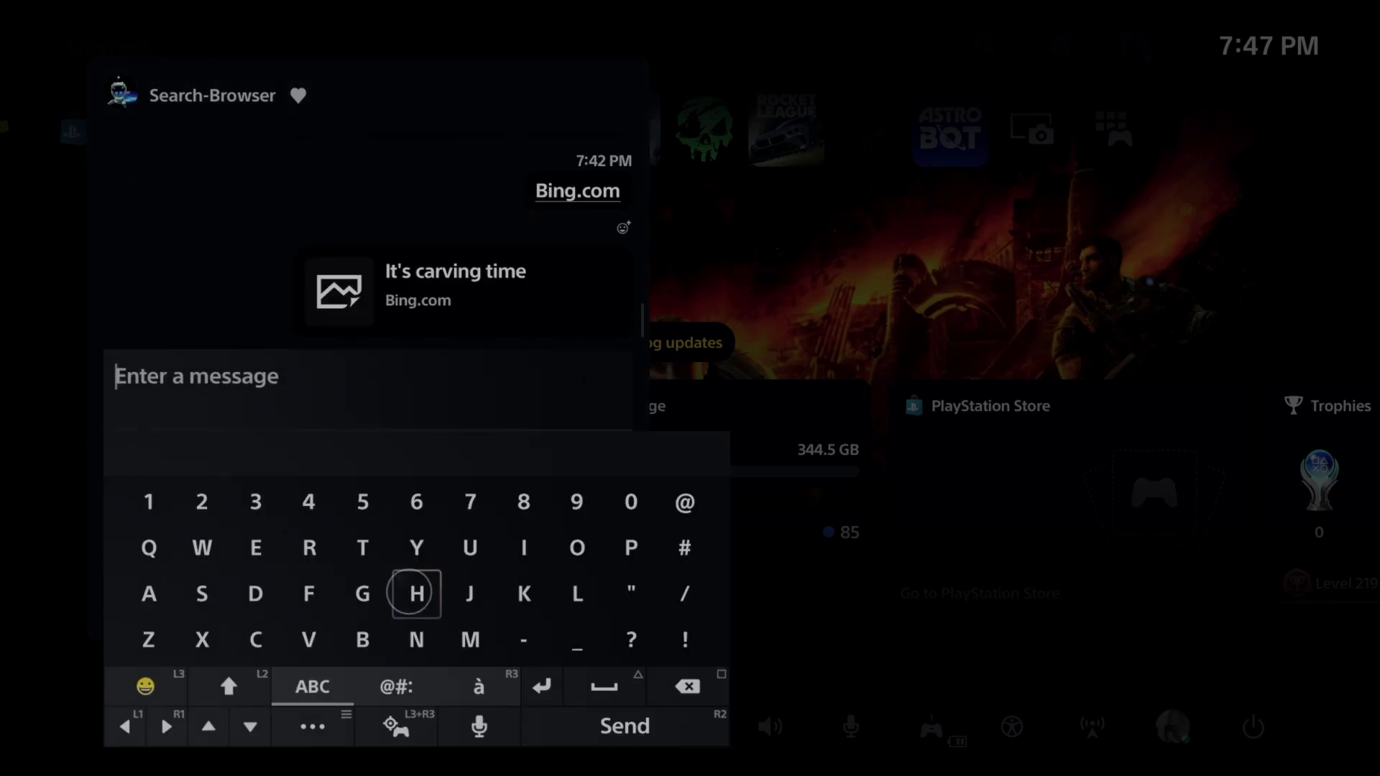
type("Goo")
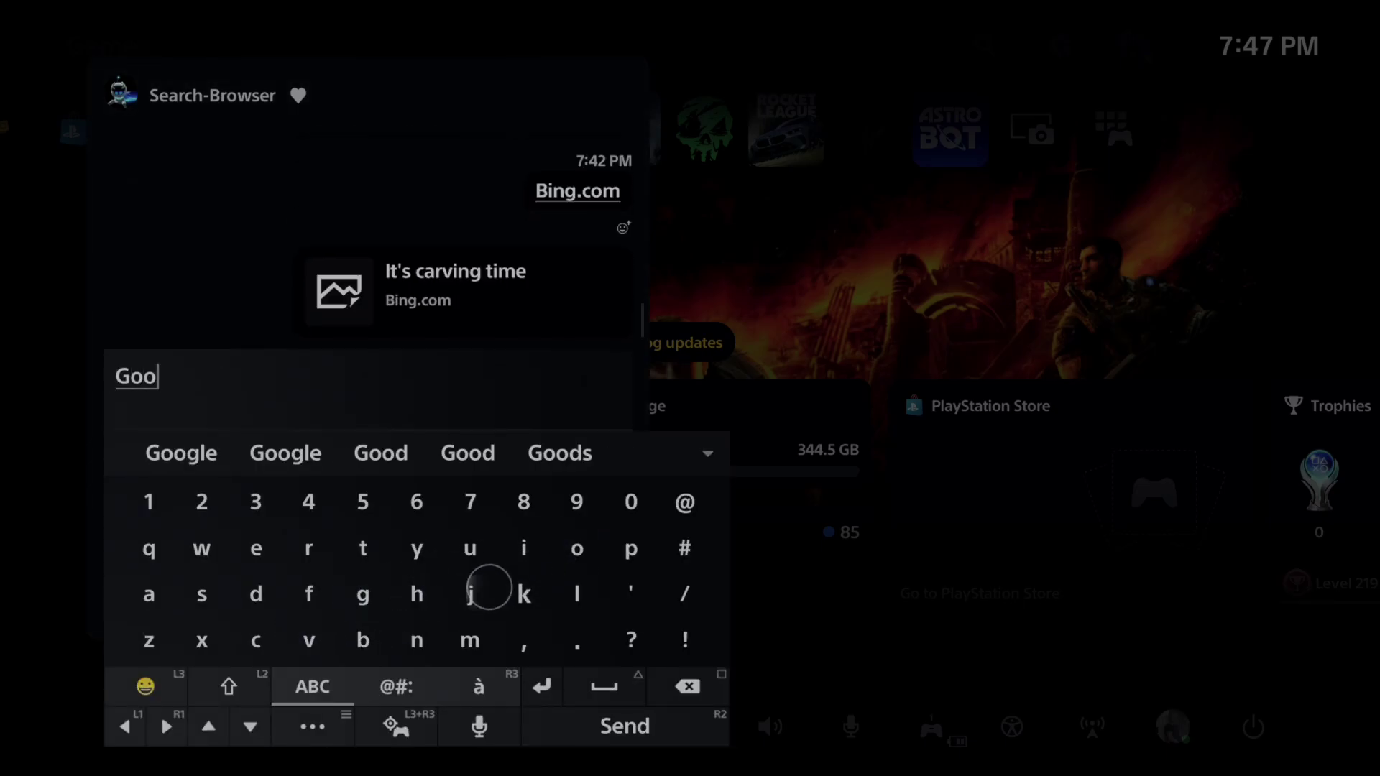
type("gle")
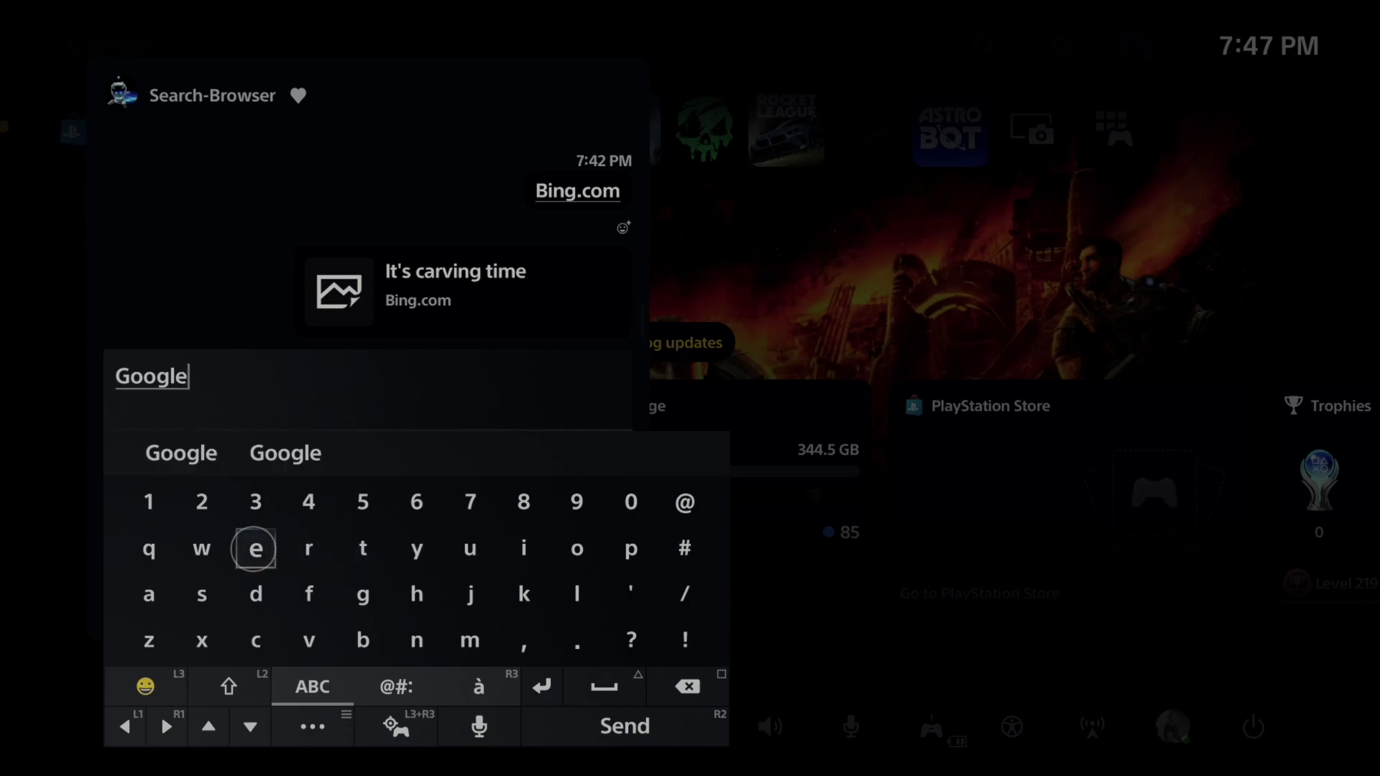
type(".c")
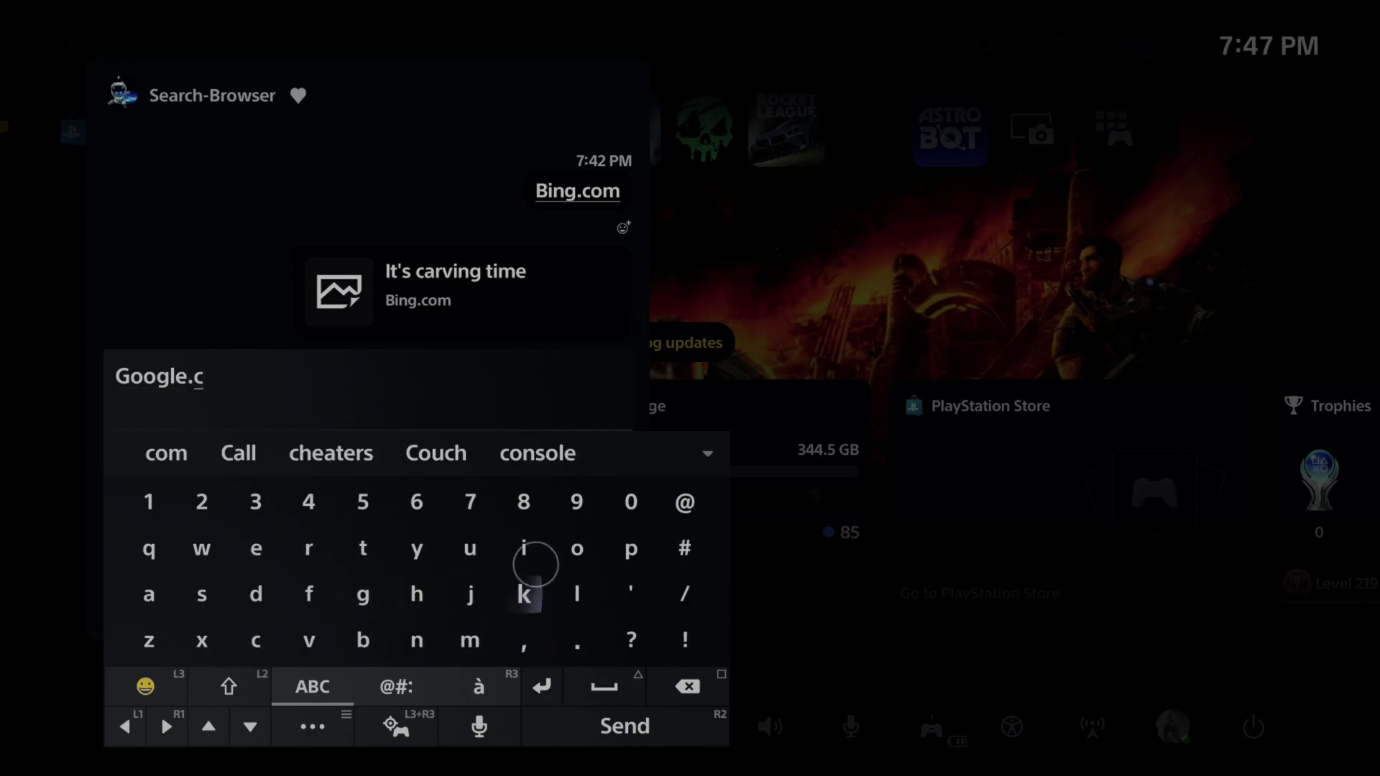
type("o")
type("m")
key("Return")
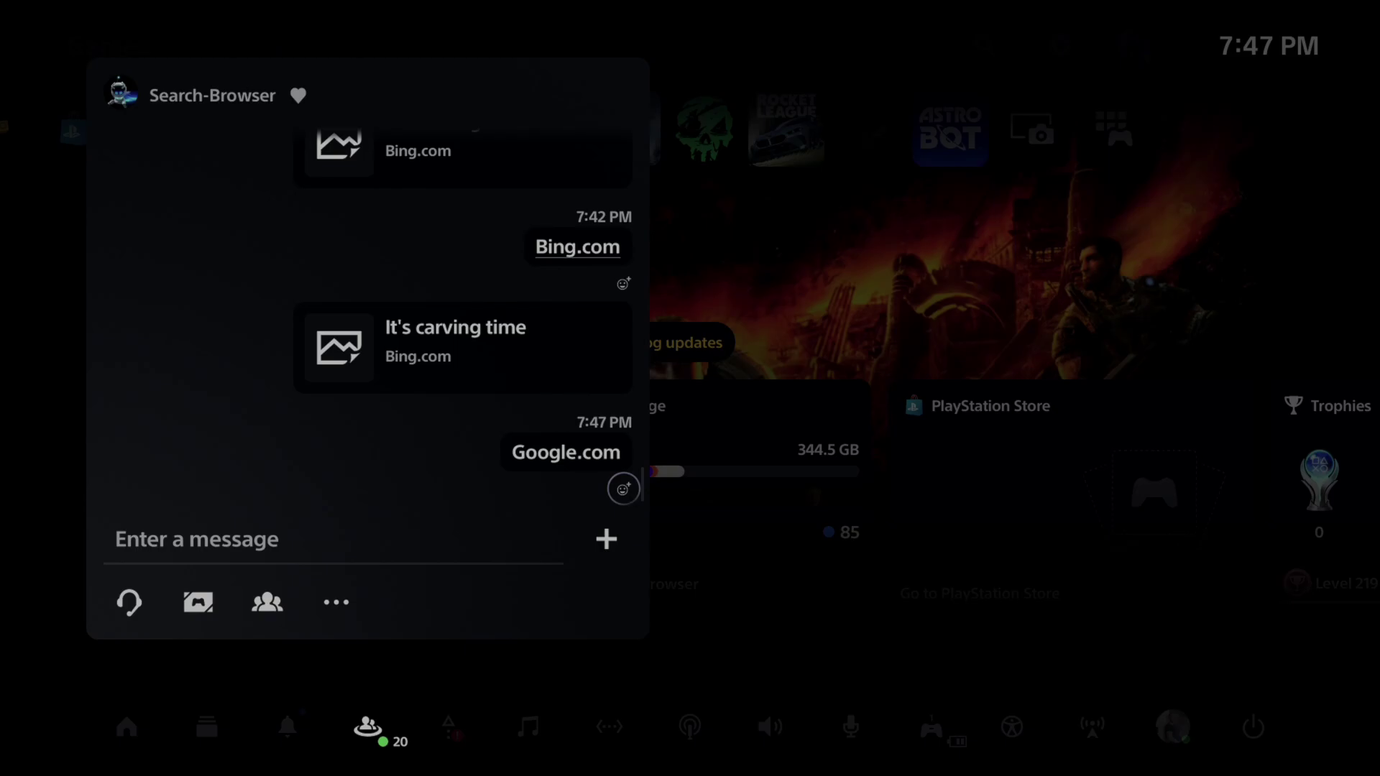
Step: Send 'Bing.com' in the Search-Browser chat, then open that link so bing.com loads
key("Up")
key("Up")
key("Up")
key("Up")
key("Up")
key("Up")
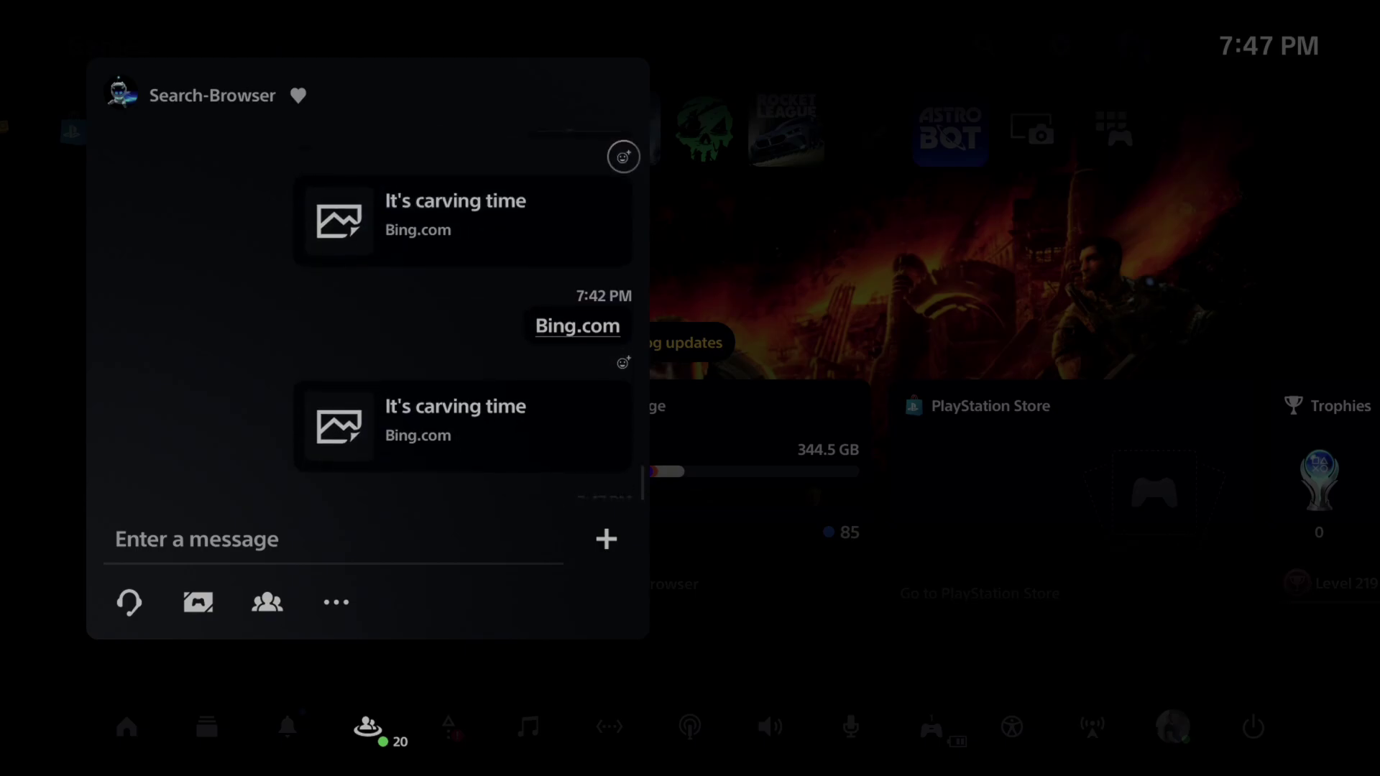
key("Down")
key("Down")
key("Down")
key("Down")
key("Up")
key("Up")
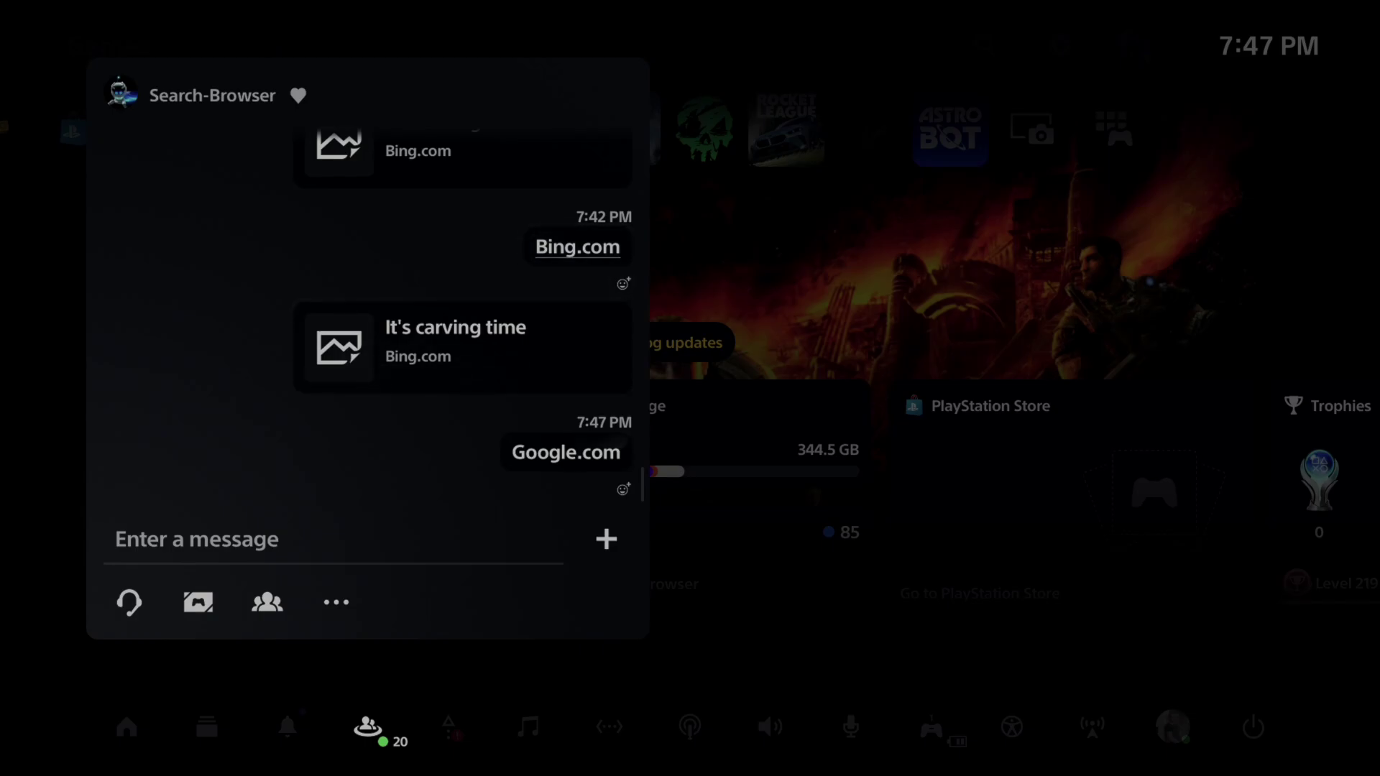
key("Down")
key("Up")
key("Return")
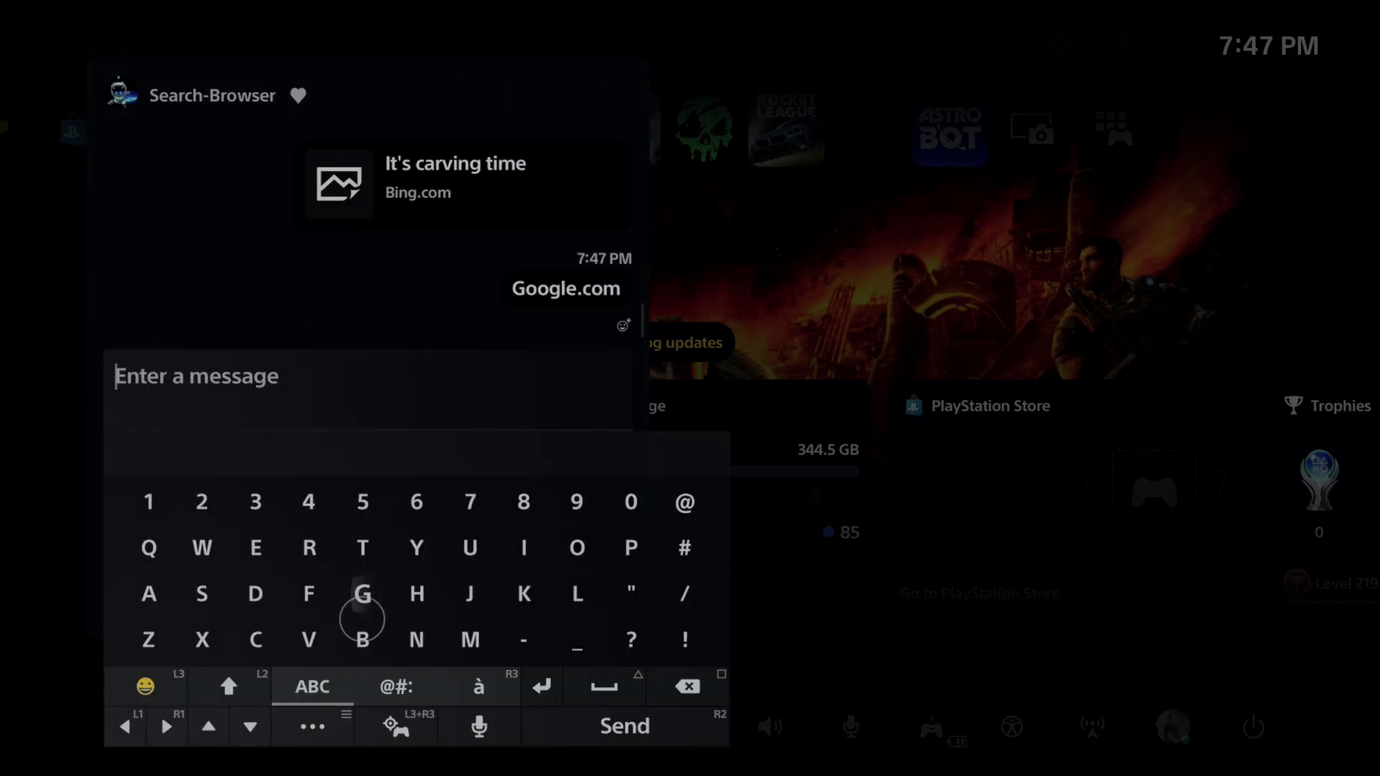
key("Down")
type("Bing.")
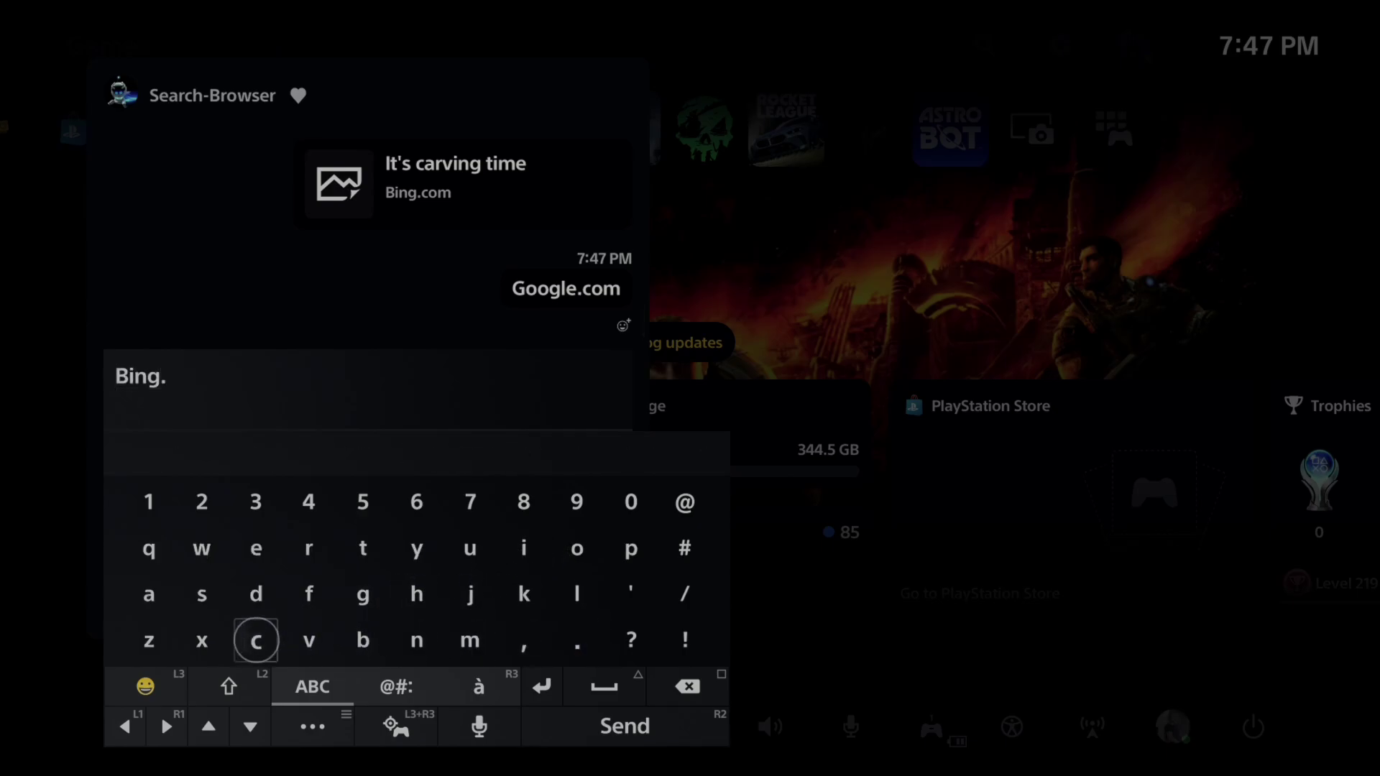
type("com")
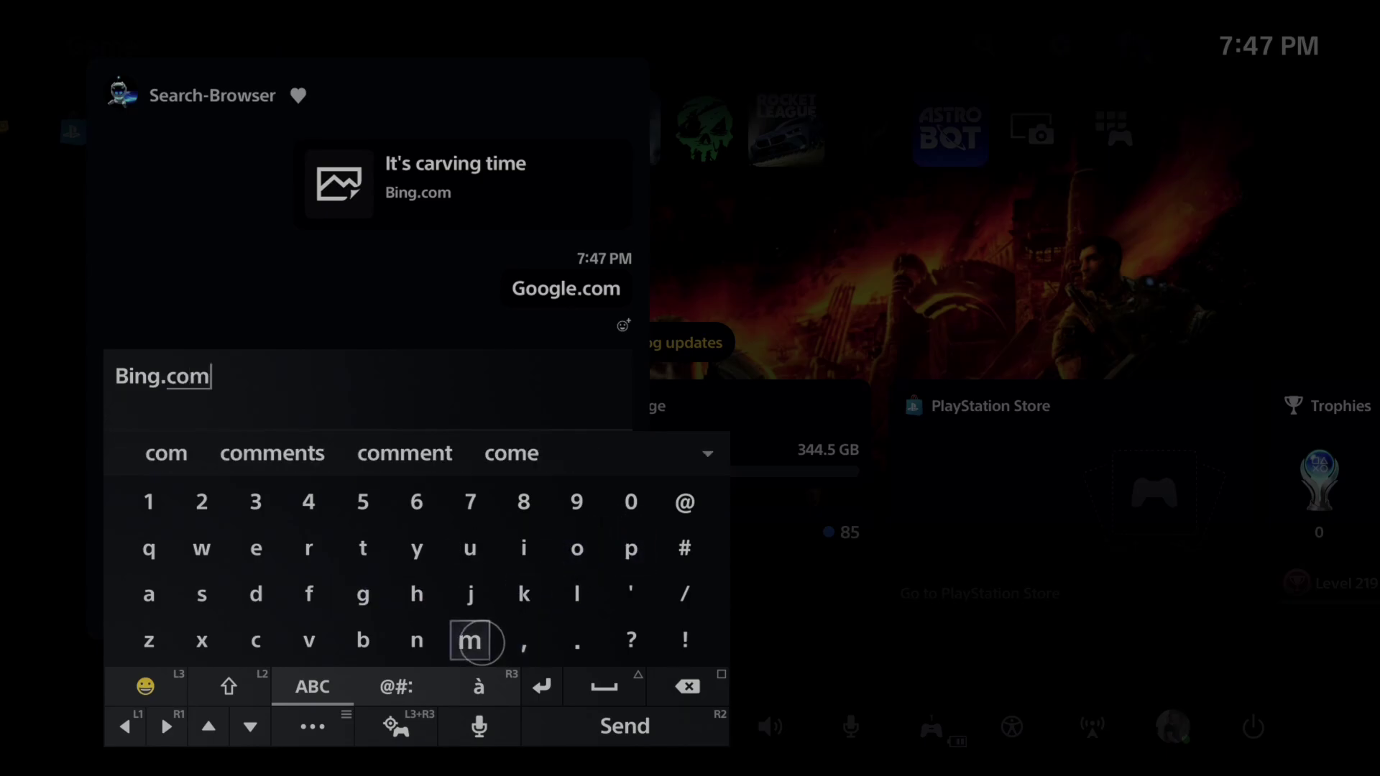
key("Return")
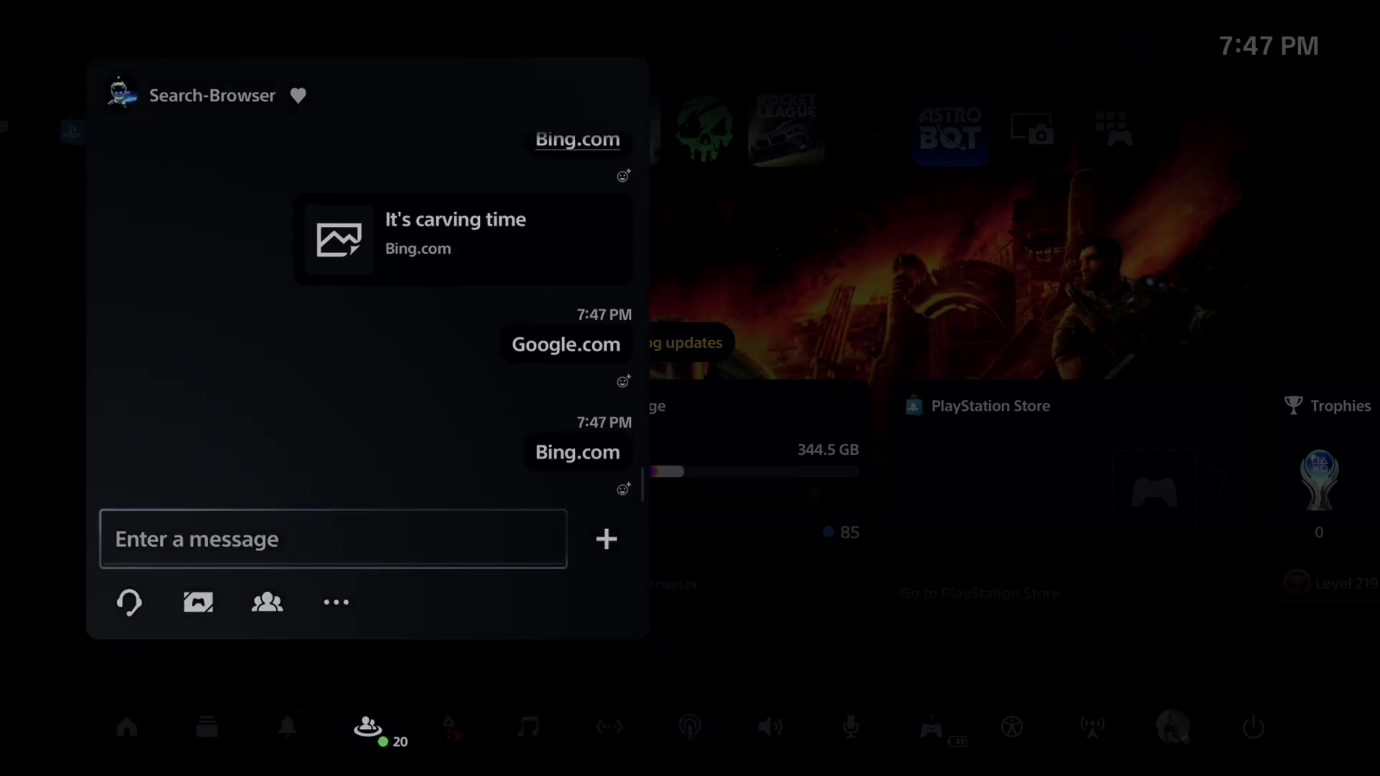
key("Up")
key("Up")
key("Up")
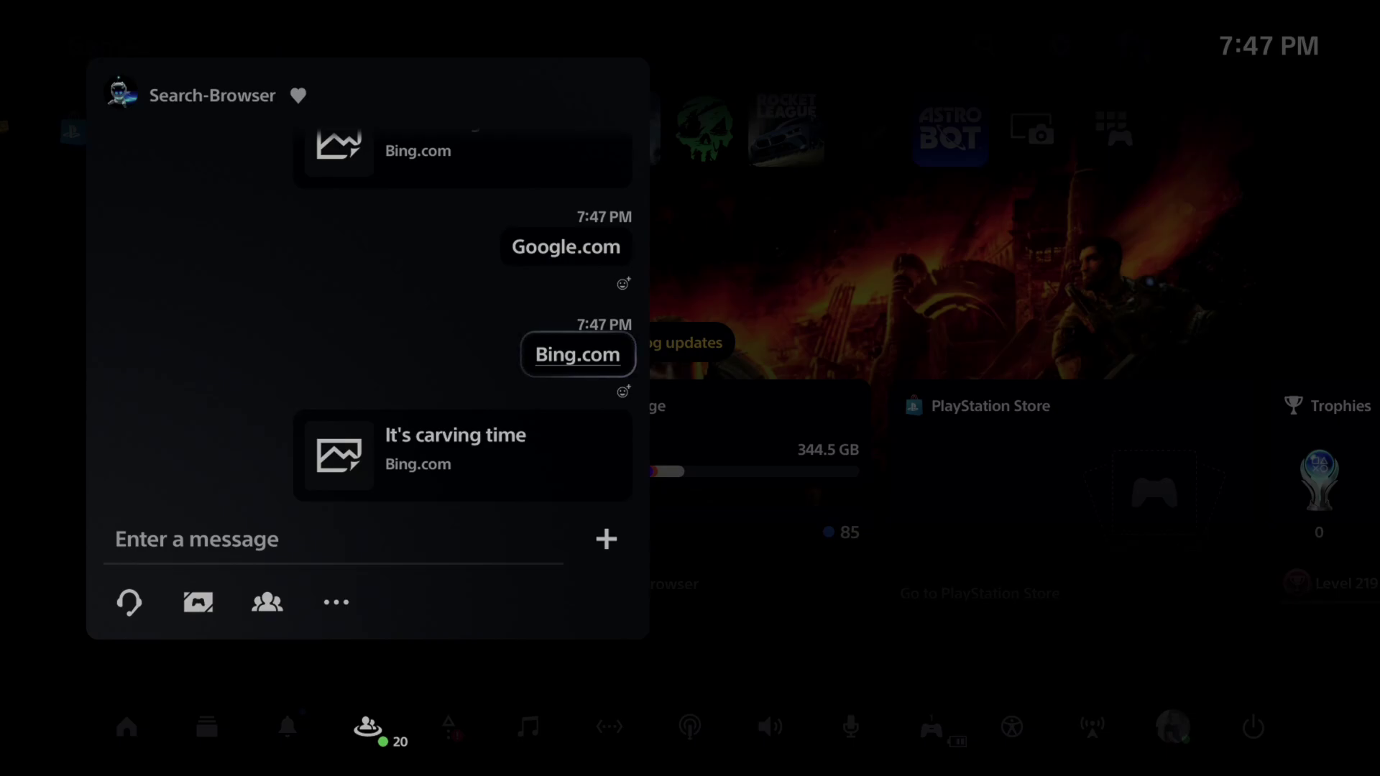
key("Return")
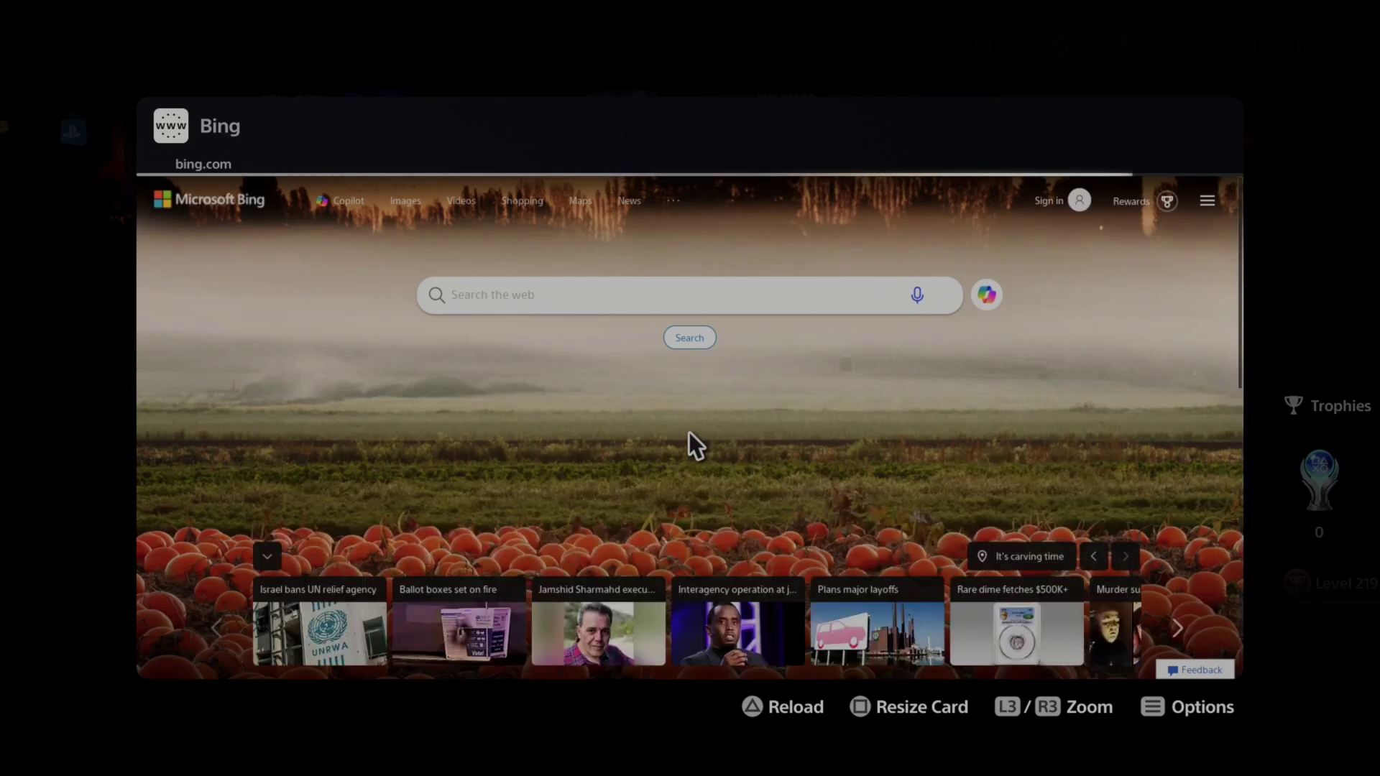
Step: Type 'Google' into the Bing search box so related suggestions appear
left_click(541, 301)
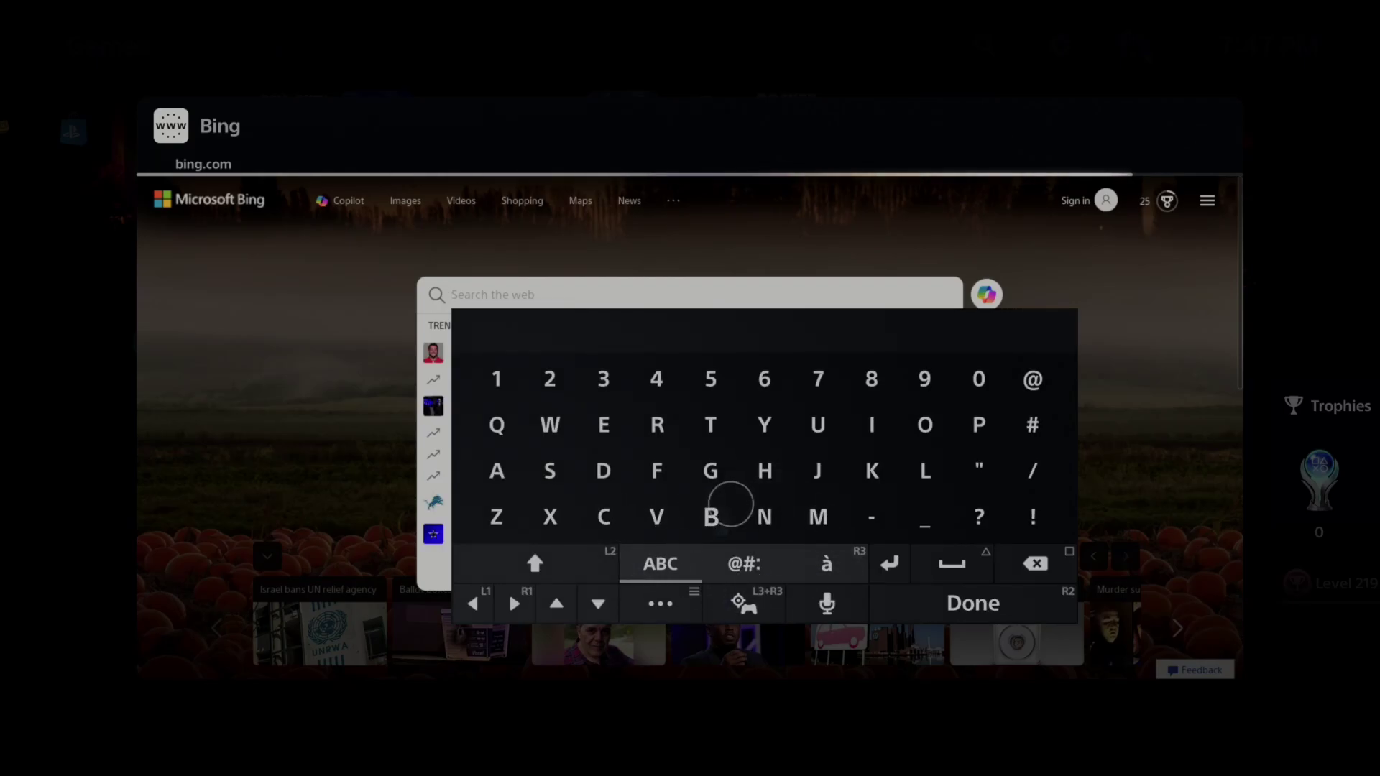
type("Goo")
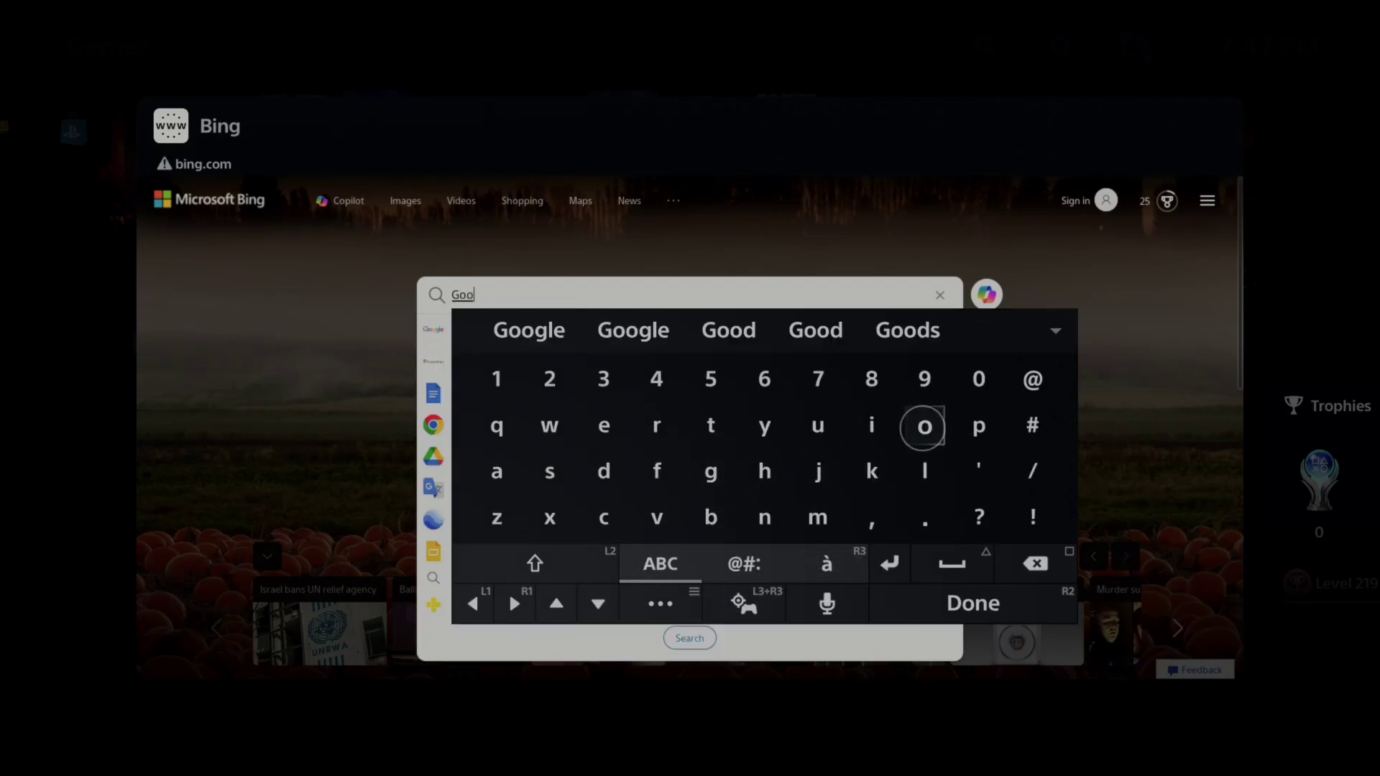
type("gl")
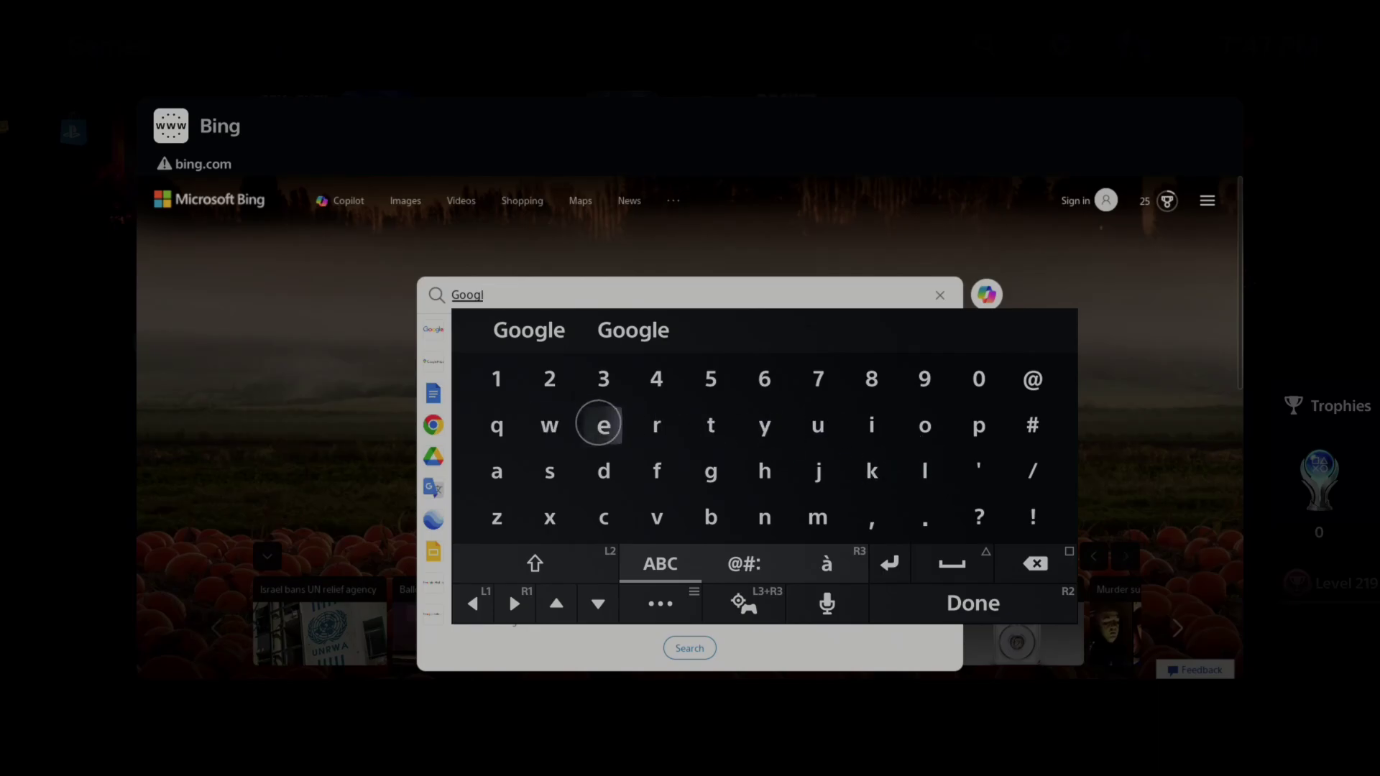
type("e")
key("Return")
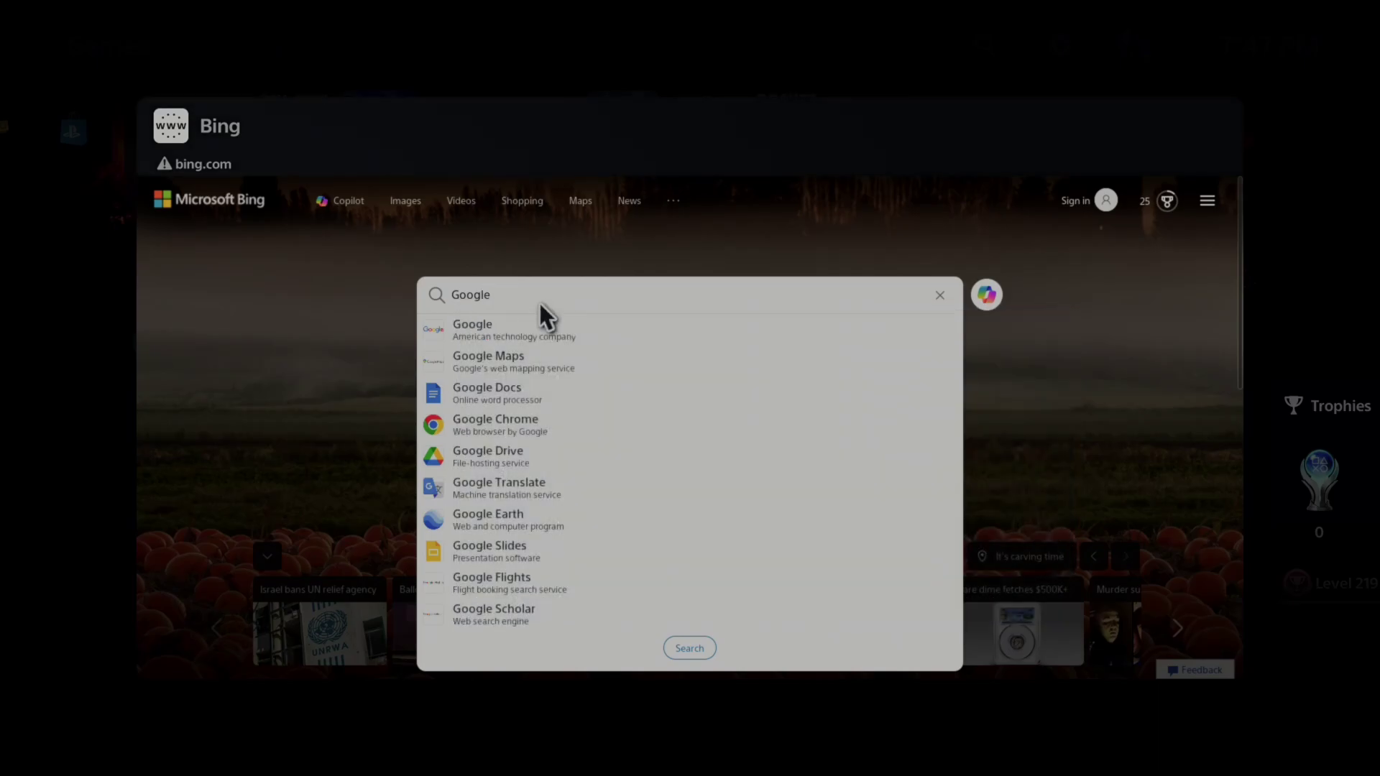
Step: Search Bing for google, open the google.com result, then go back to the results
left_click(483, 334)
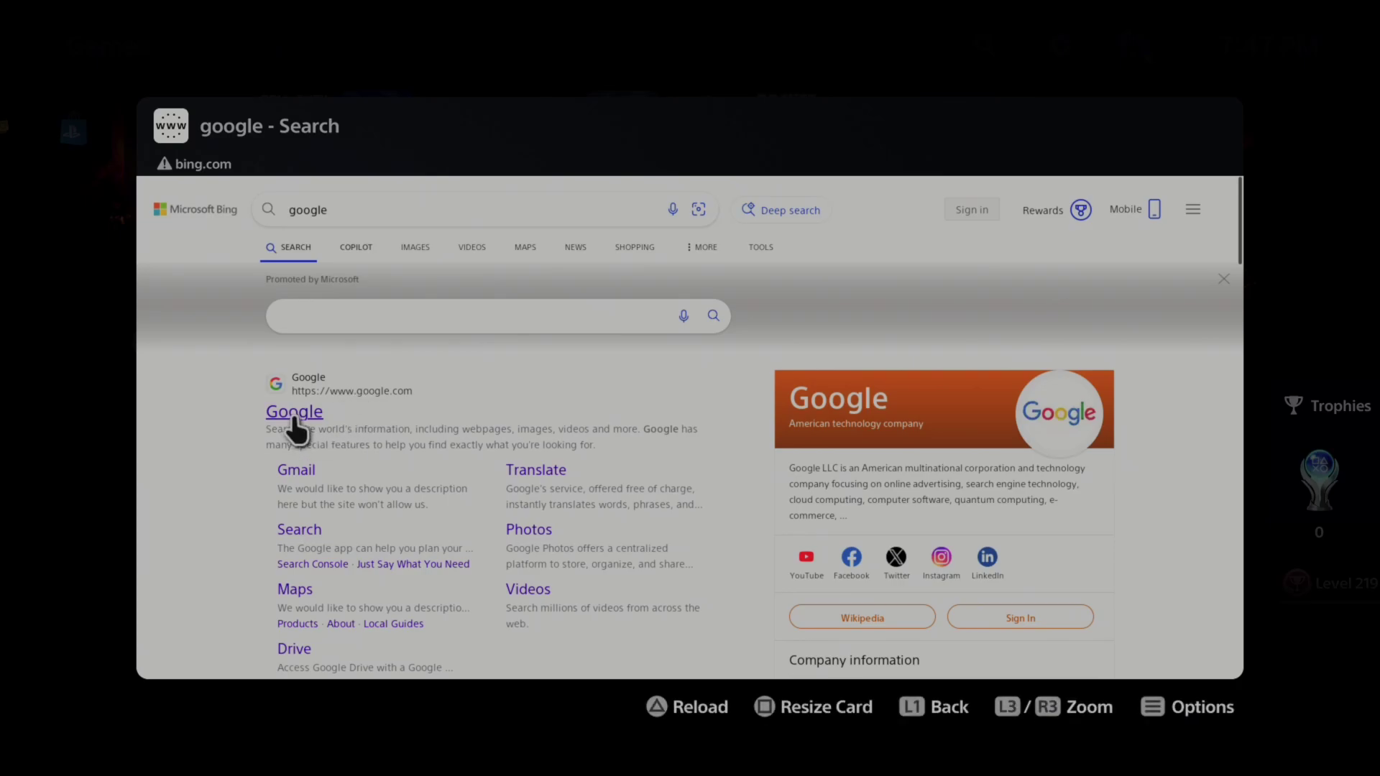
left_click(295, 414)
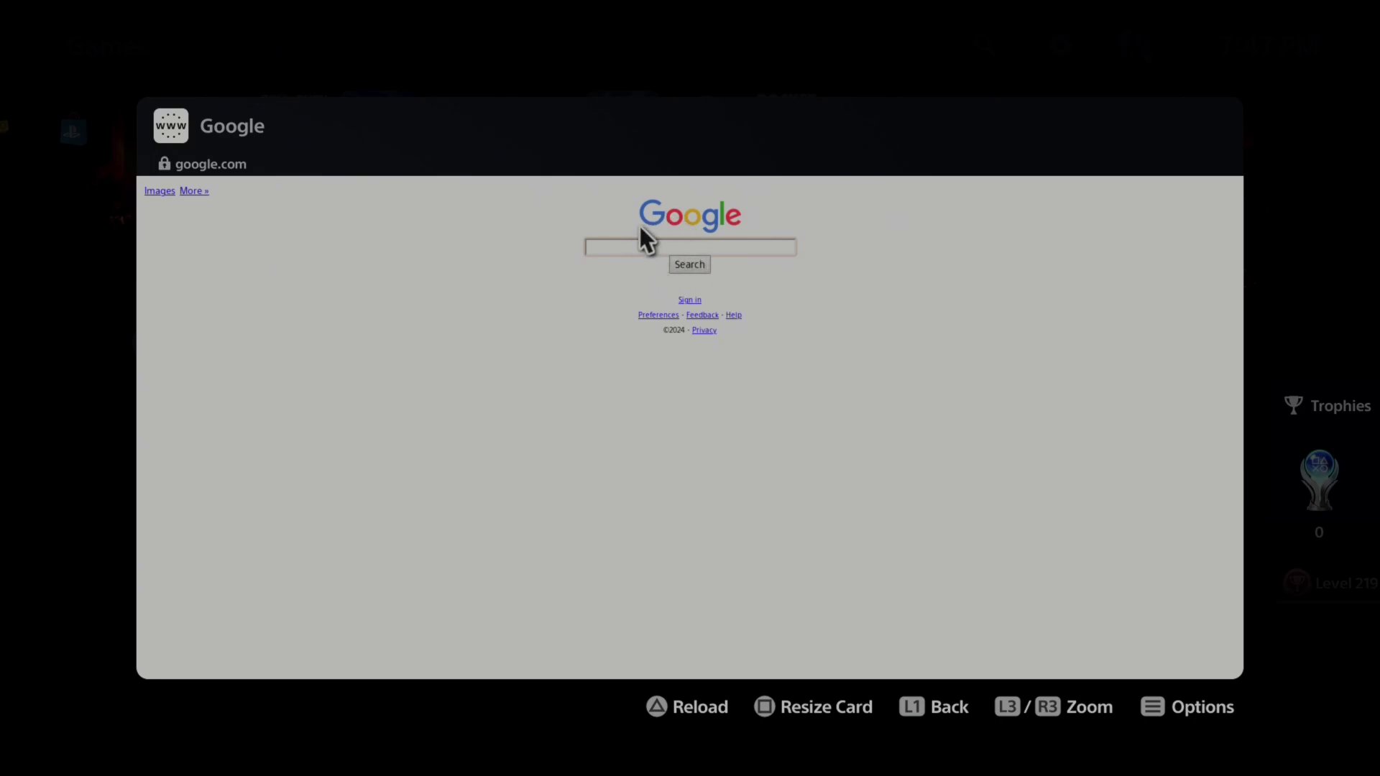
key("alt+Left")
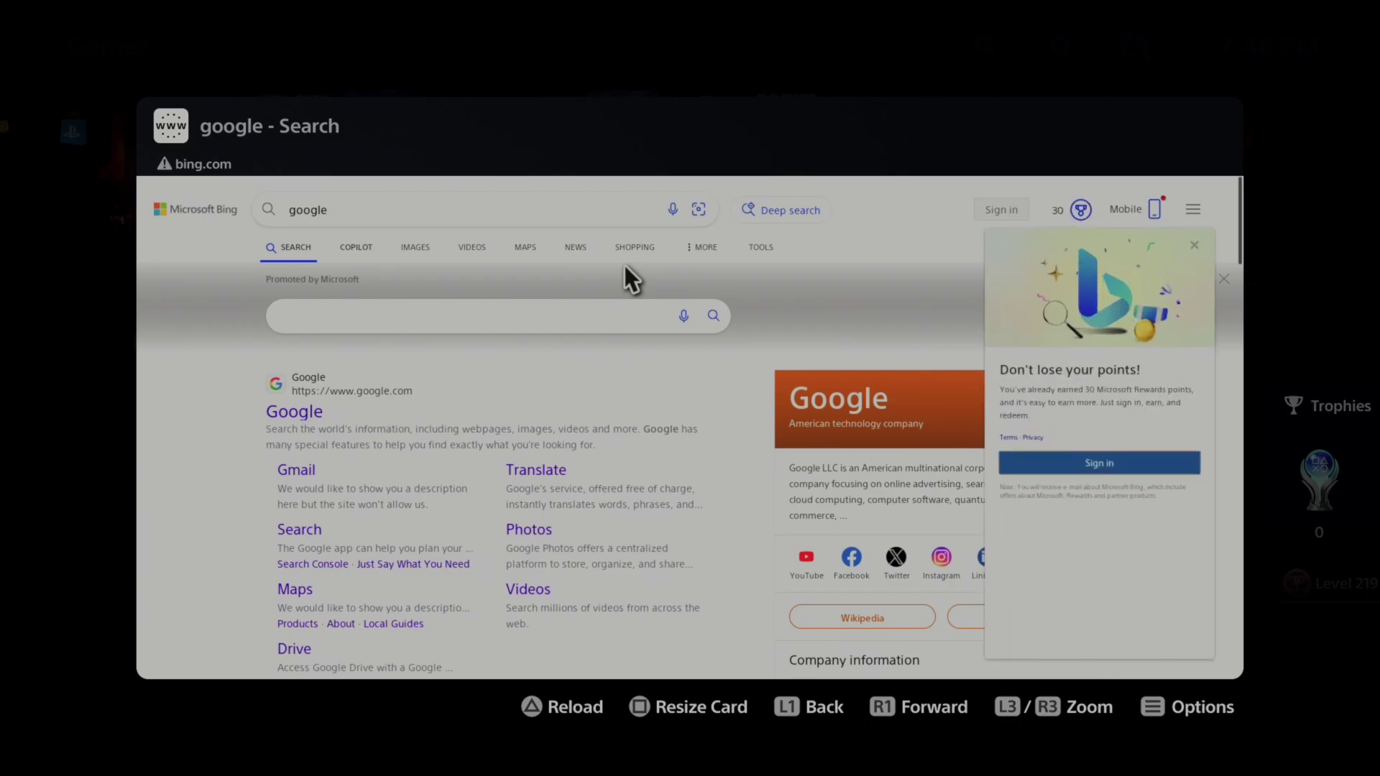
Step: Zoom into the browser page, exit zoom, then close the browser to the home screen
key("l3")
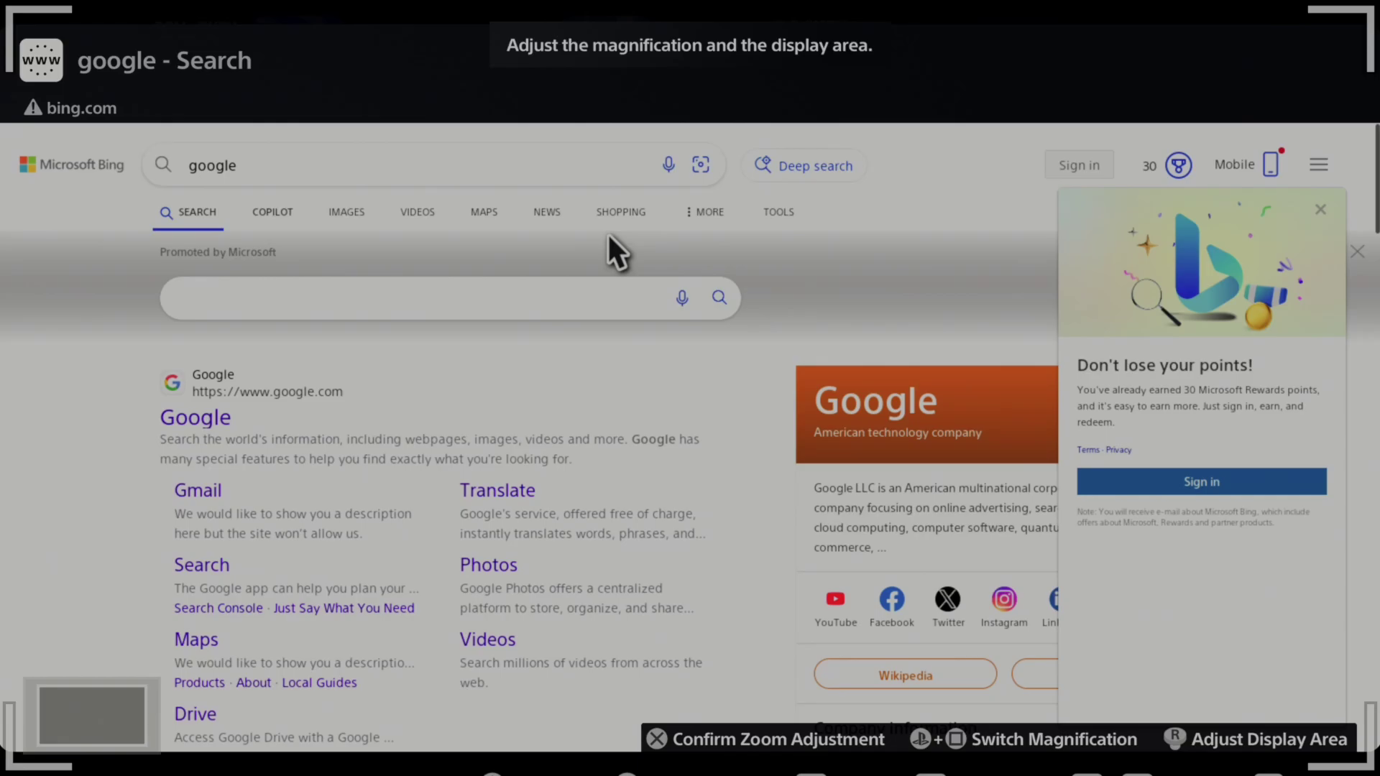
key("Escape")
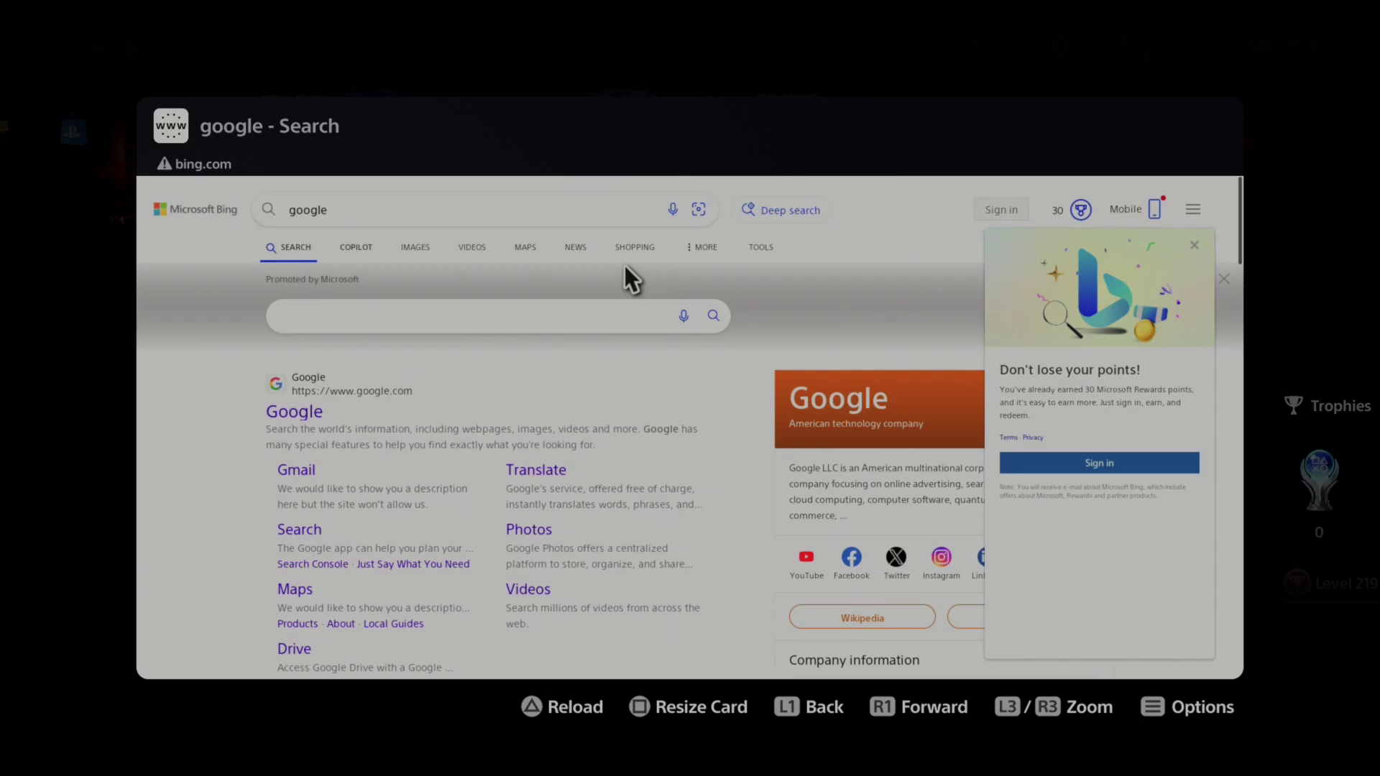
key("Escape")
Step: Open Settings > Accessibility > Zoom and confirm Enable Zoom and Adjust Display Area to Movement are on
key("super")
key("Escape")
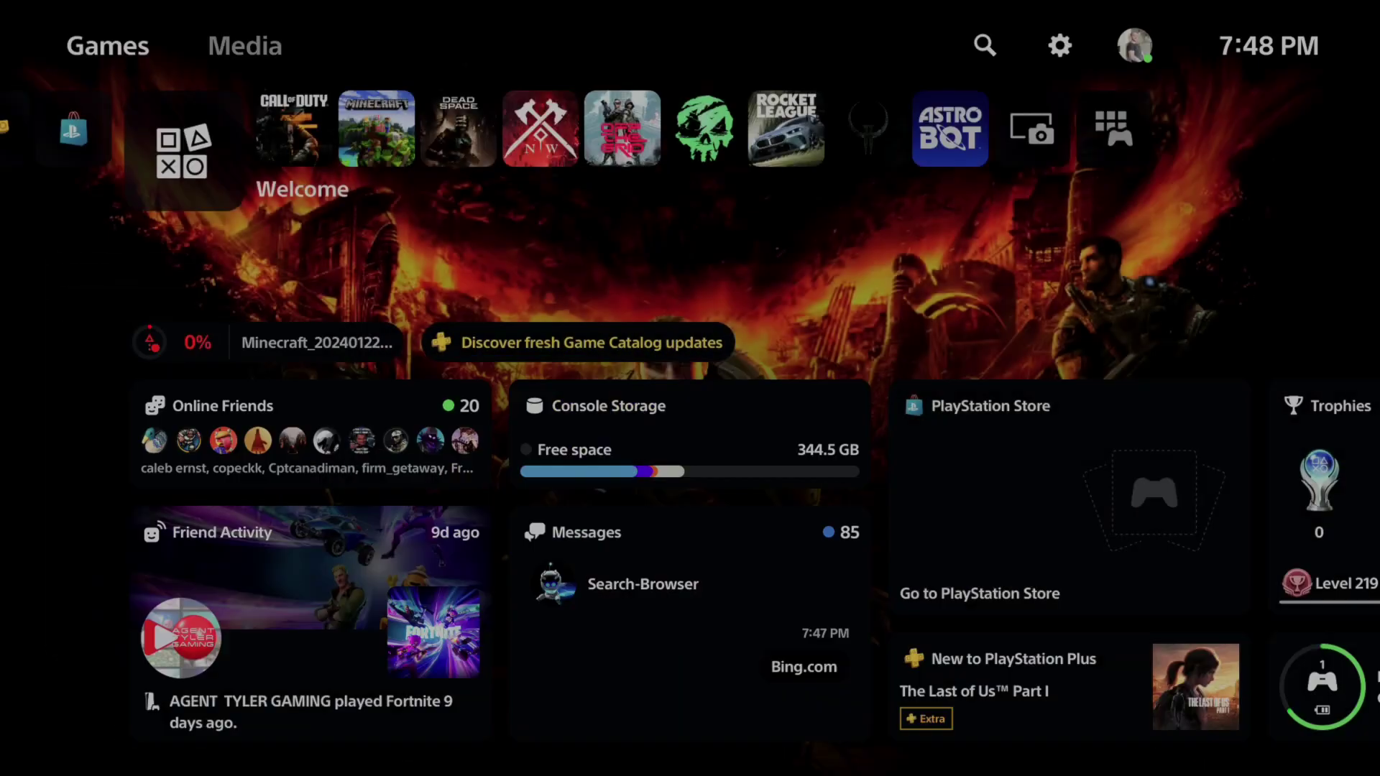
key("Right")
key("Right")
key("Return")
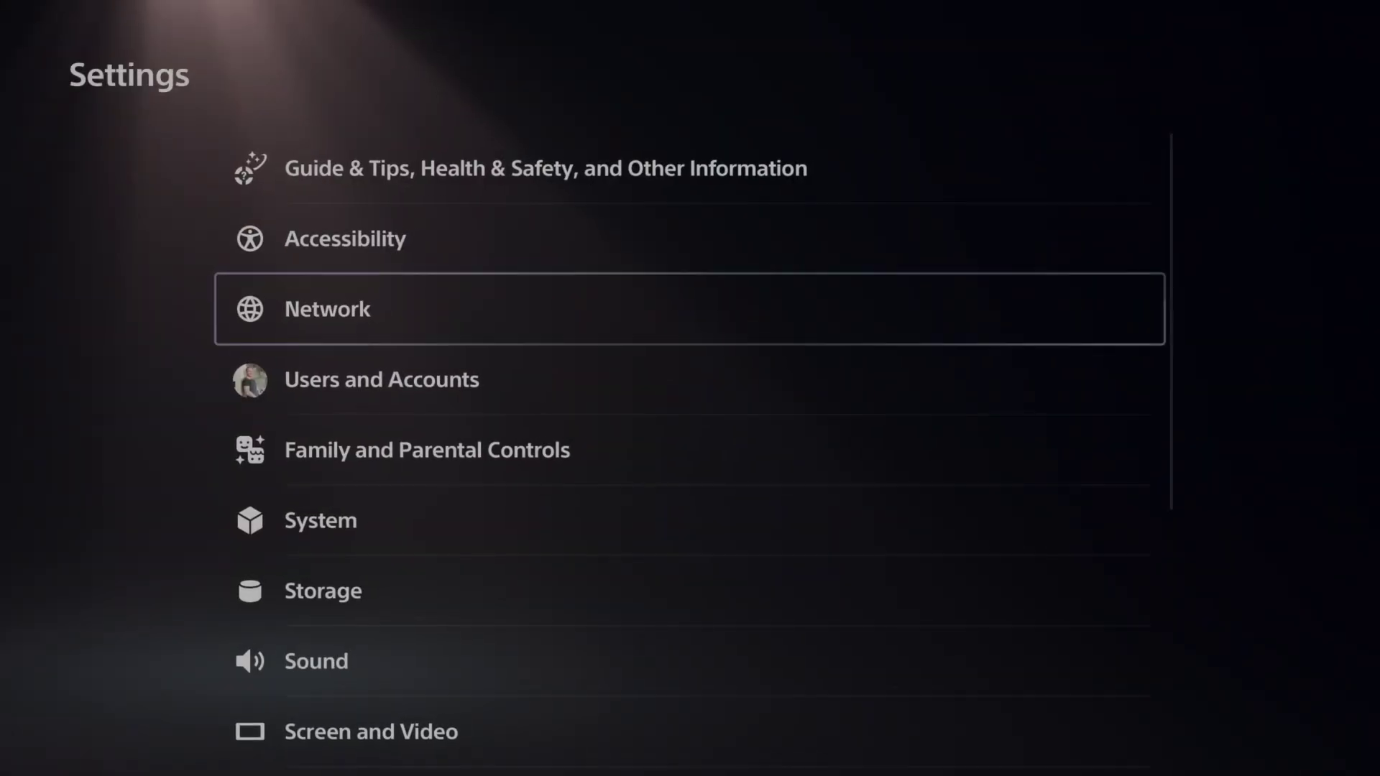
key("Return")
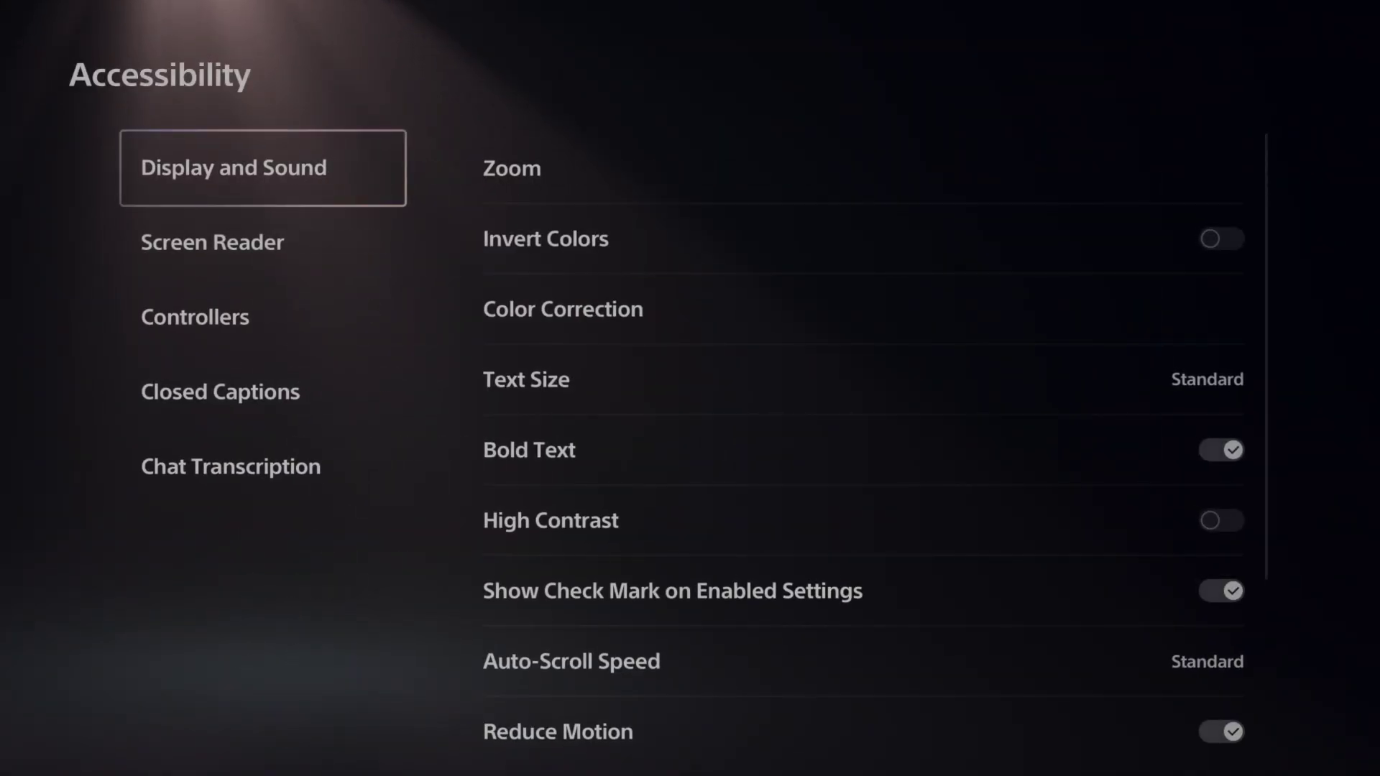
key("Return")
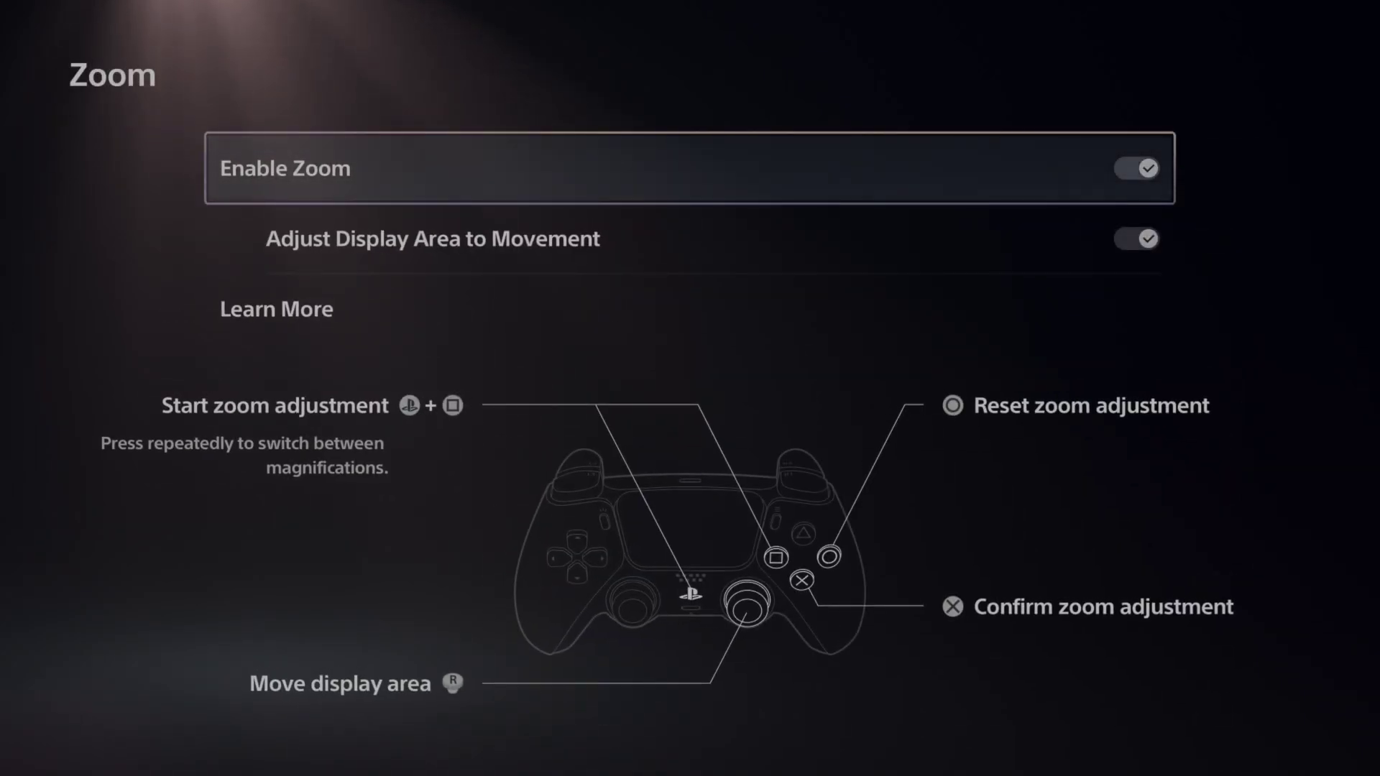
key("Down")
key("Down")
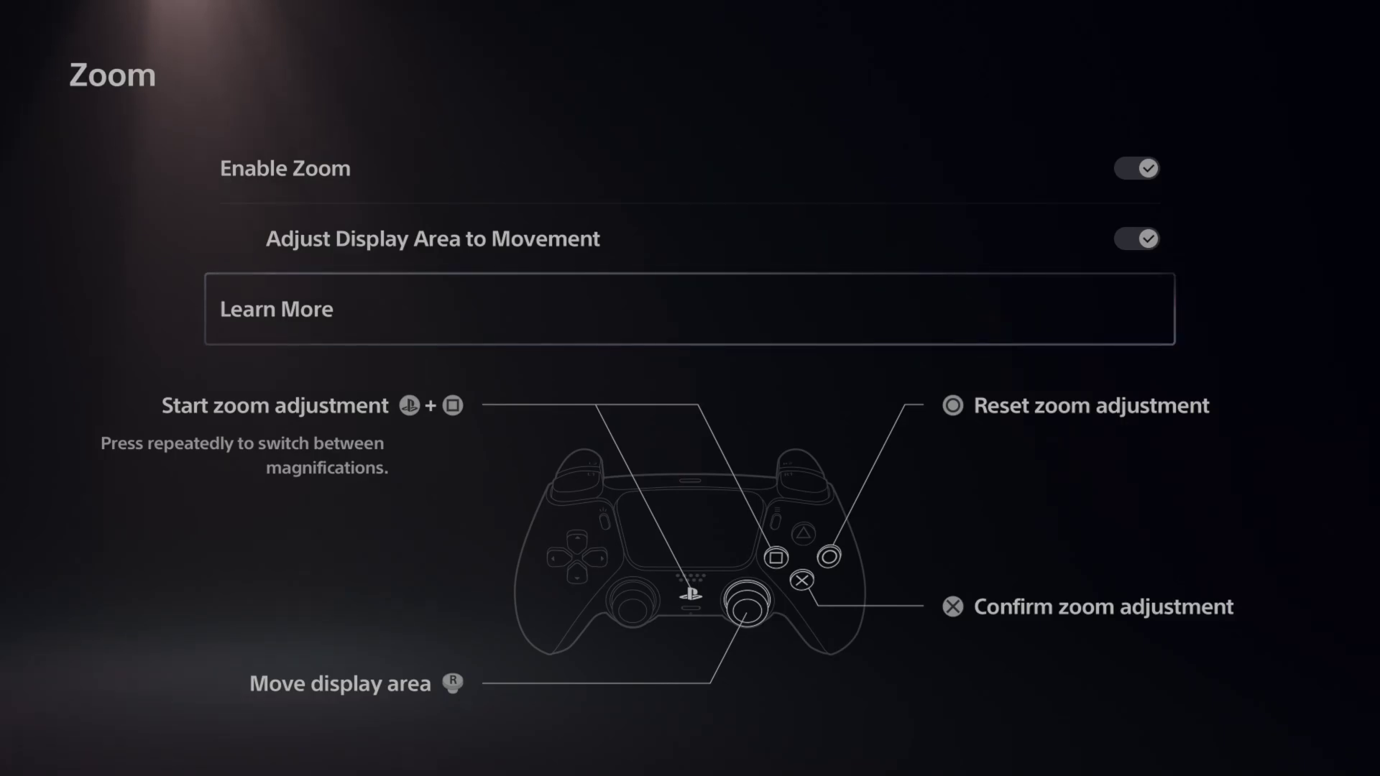
key("Up")
key("Down")
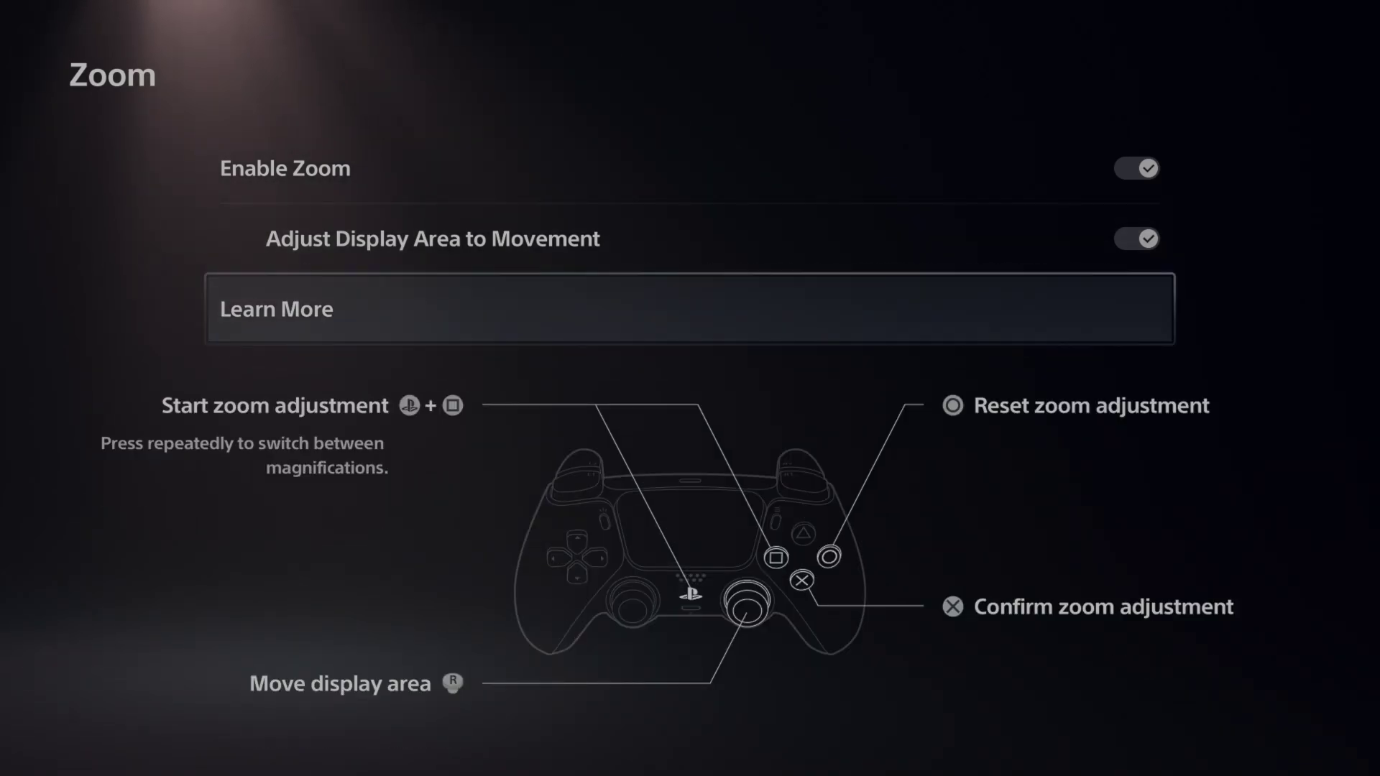
Step: Back out of Zoom to the main Settings list and open the System settings
key("Escape")
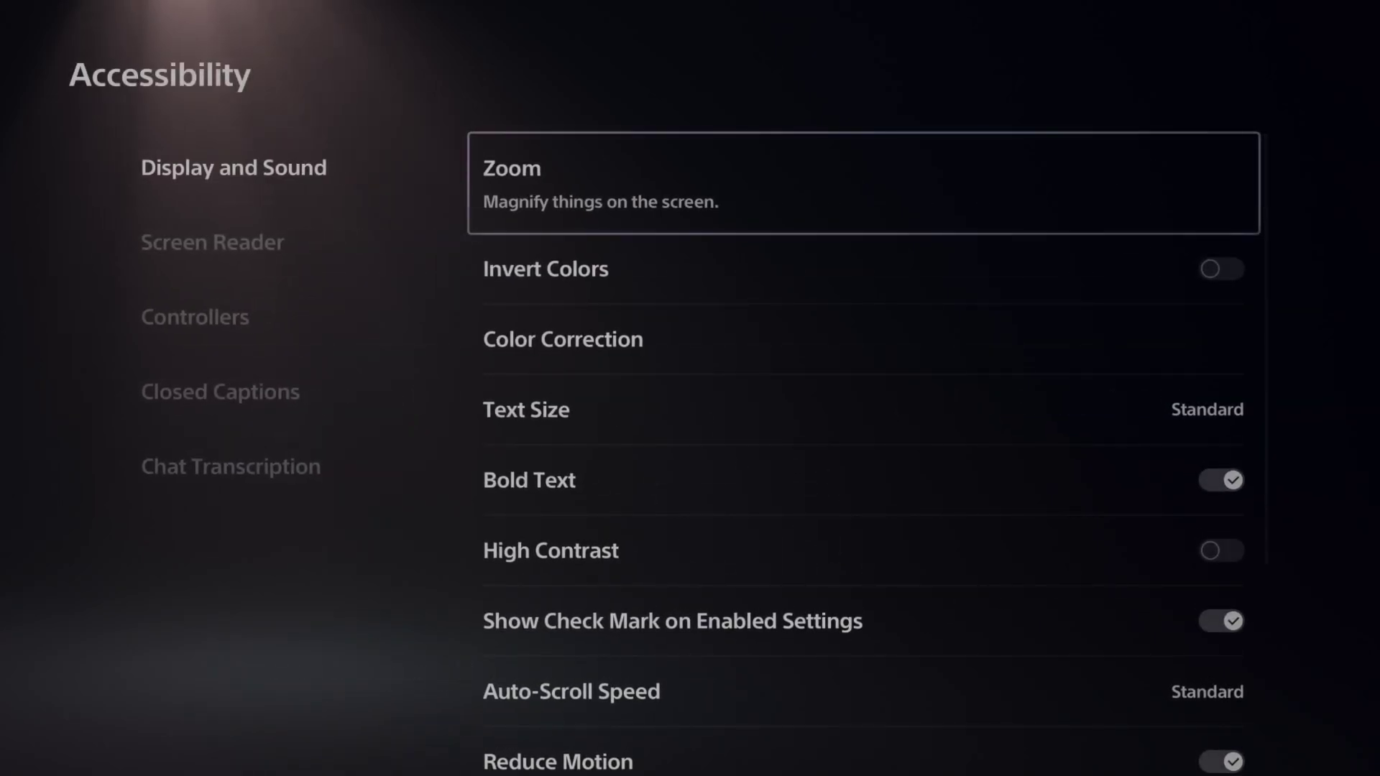
key("Left")
key("Right")
key("Left")
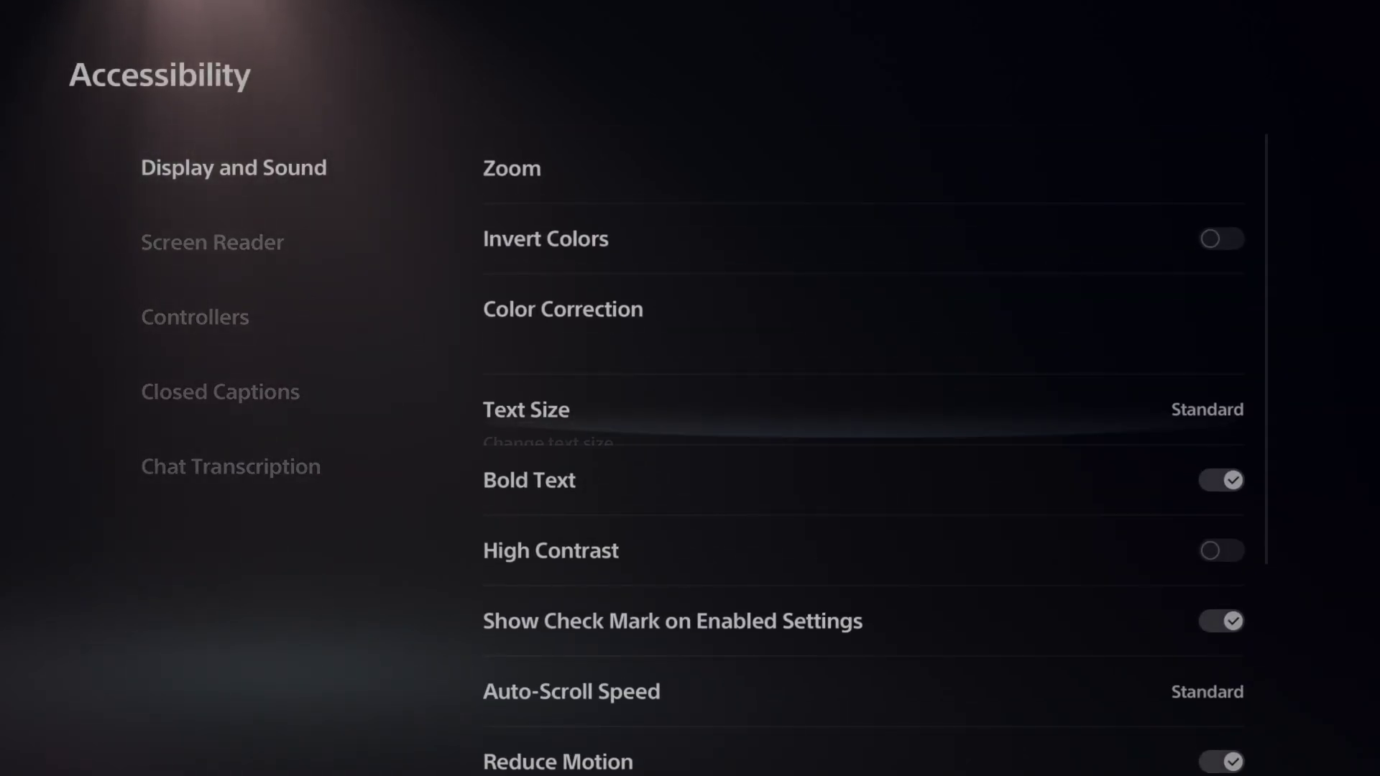
key("Escape")
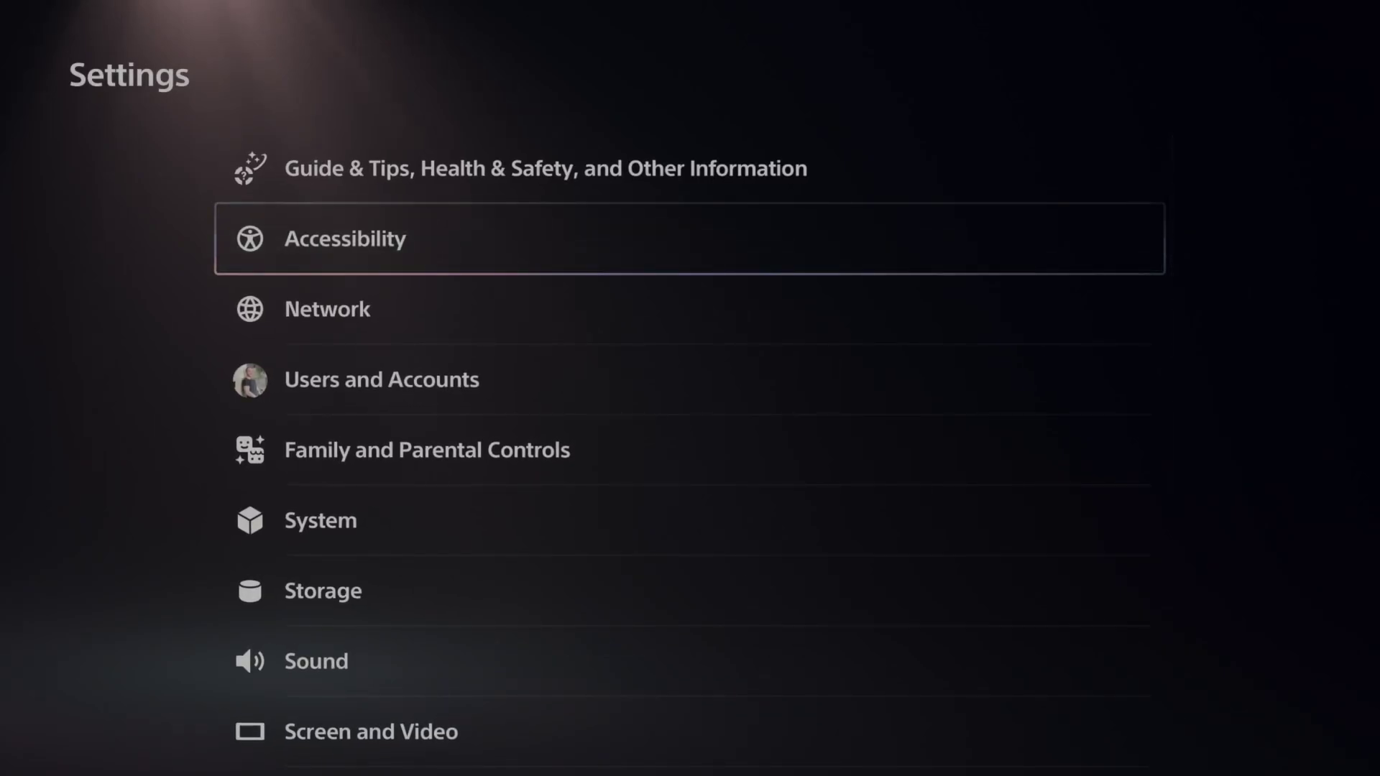
key("Down")
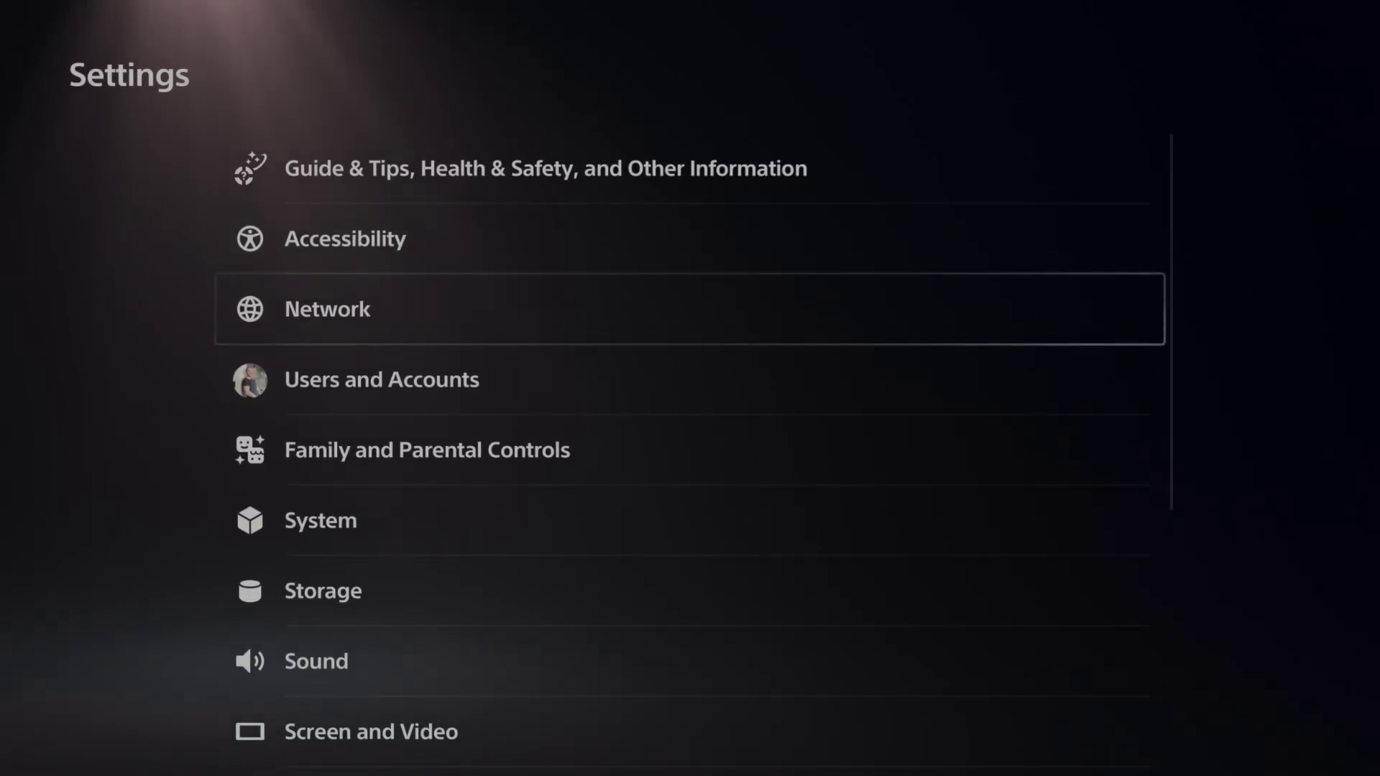
key("Down")
key("Down")
key("Down")
key("Down")
key("Down")
key("Down")
key("Down")
key("Down")
key("Down")
key("Down")
key("Down")
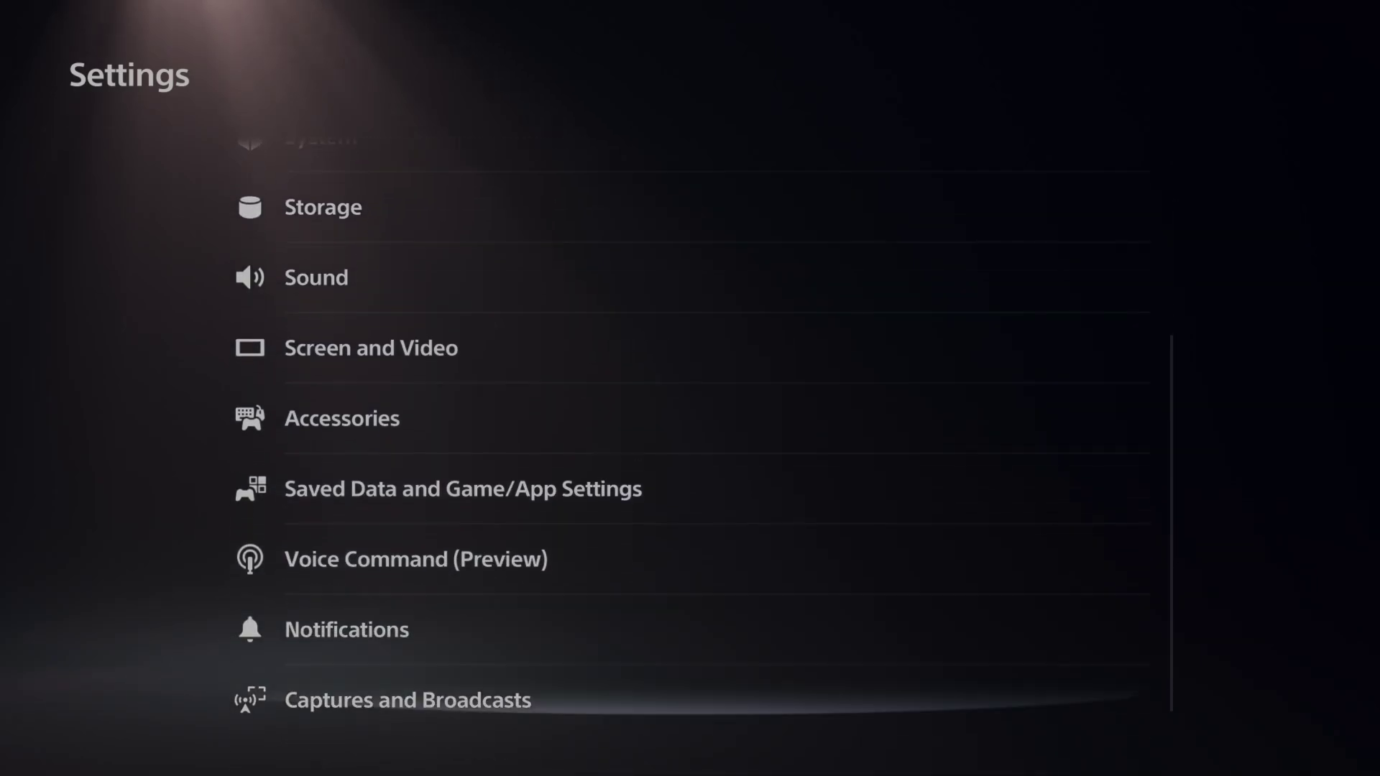
key("Up")
key("Up")
key("Up")
key("Down")
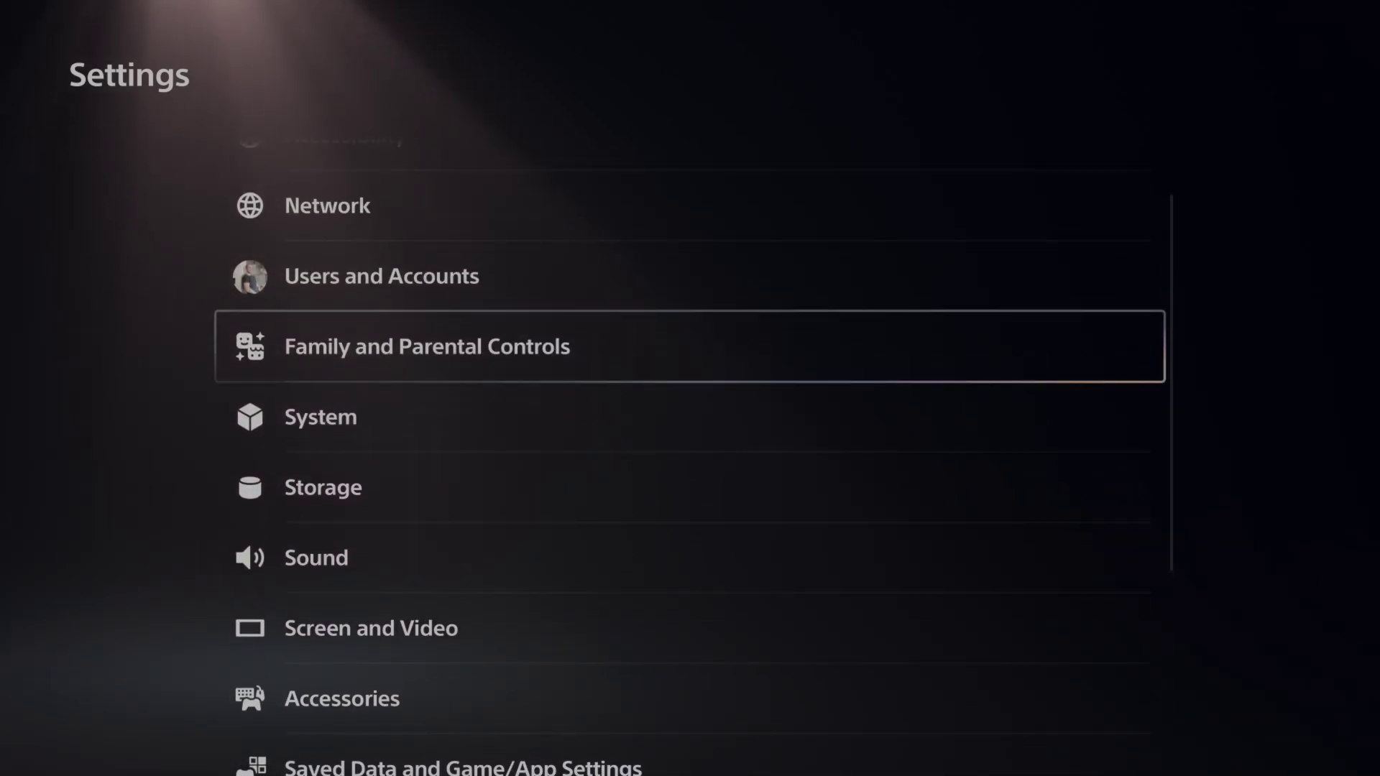
Step: In the Web Browser settings, turn Enable JavaScript off and back on
key("Down")
key("Return")
key("Down")
key("Down")
key("Down")
key("Down")
key("Down")
key("Down")
key("Down")
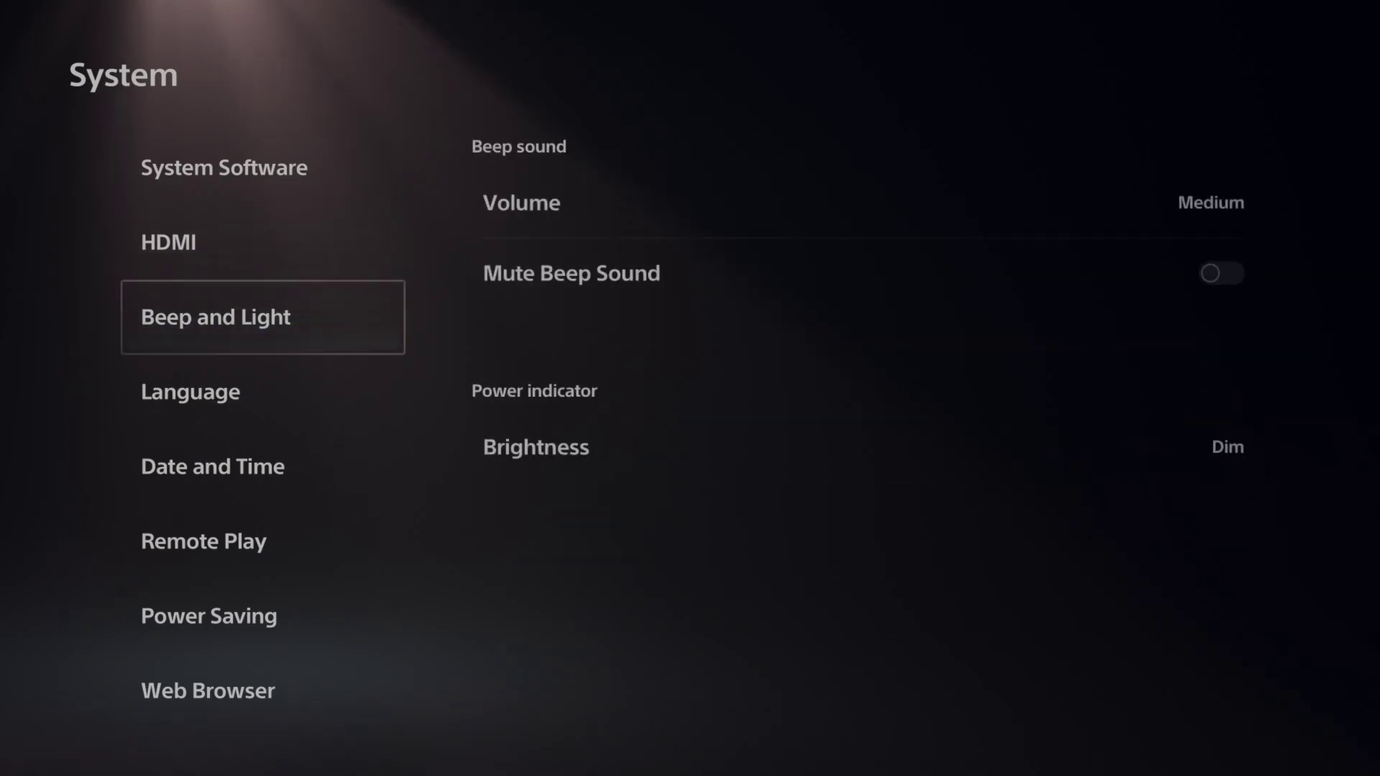
key("Right")
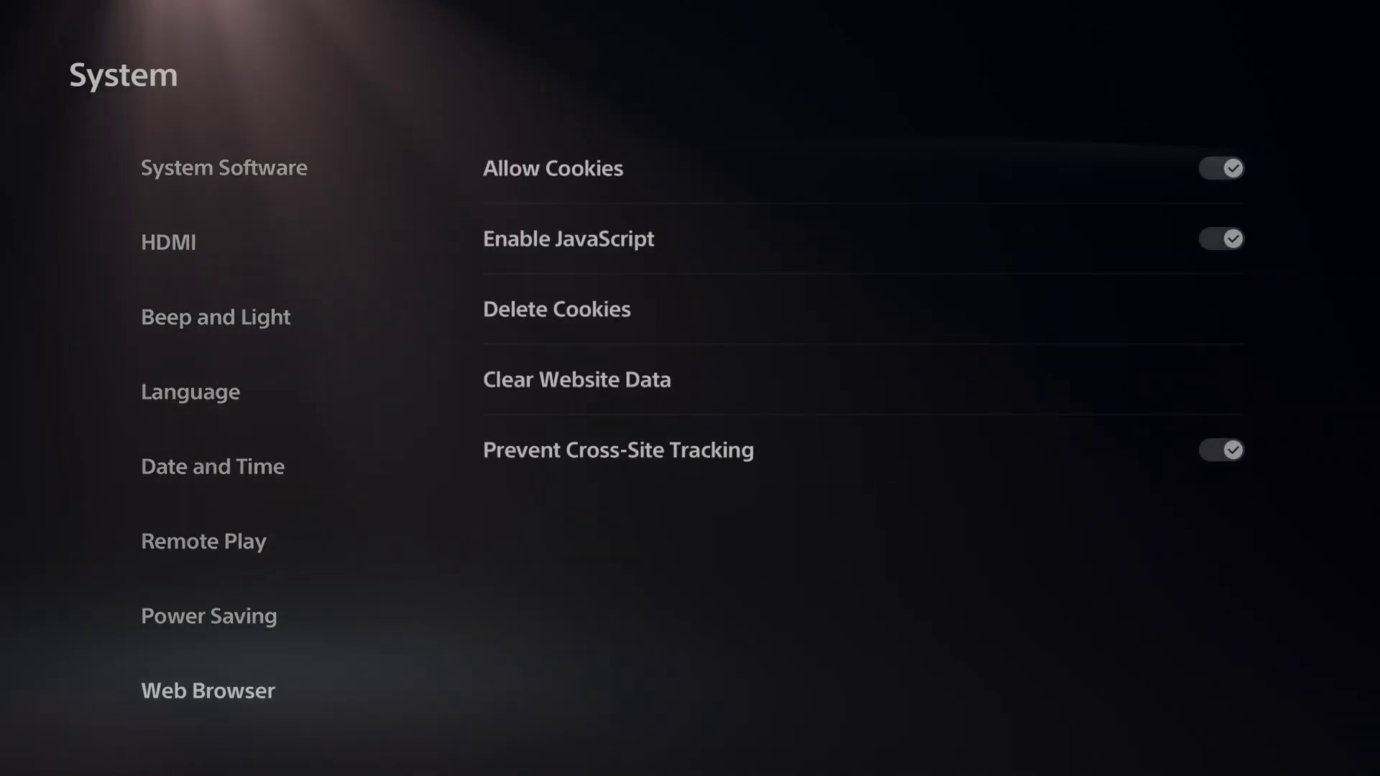
key("Down")
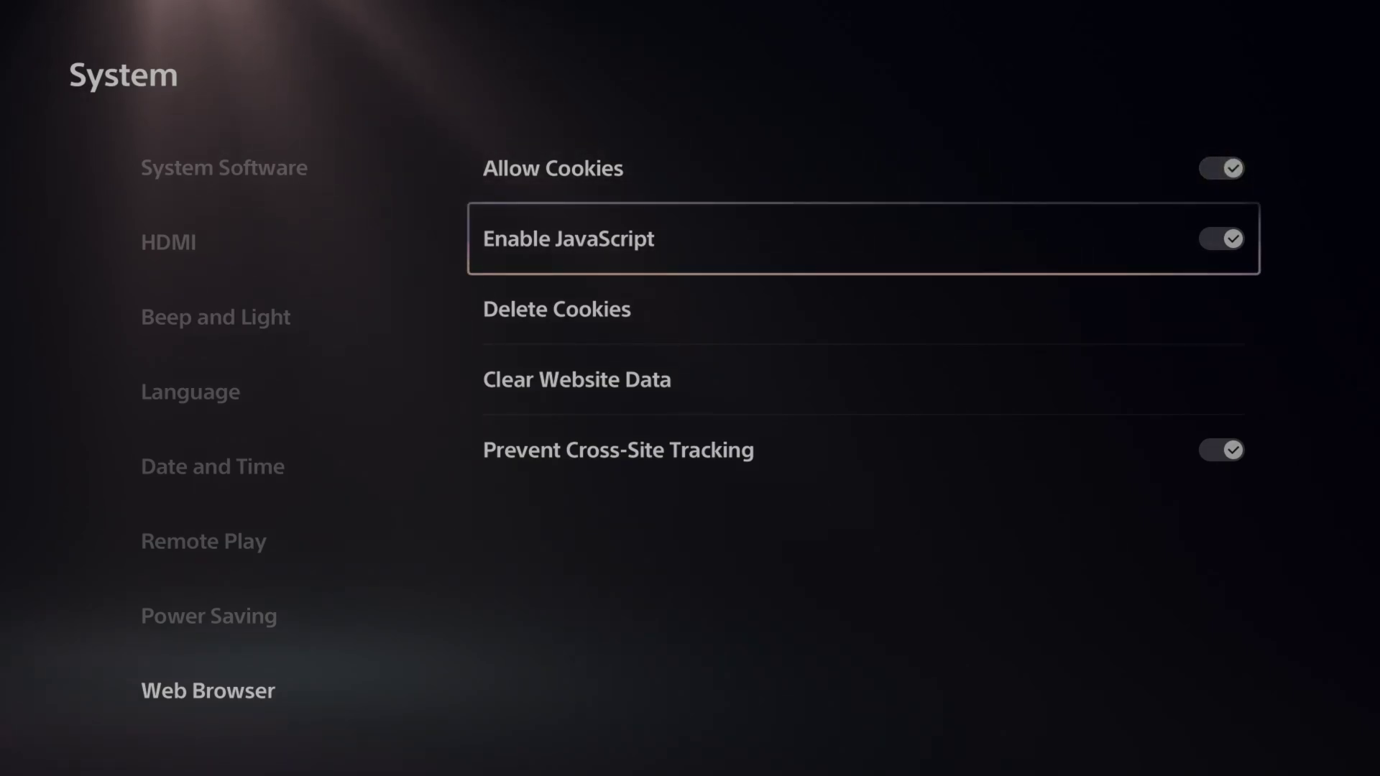
key("Return")
key("Return")
key("Down")
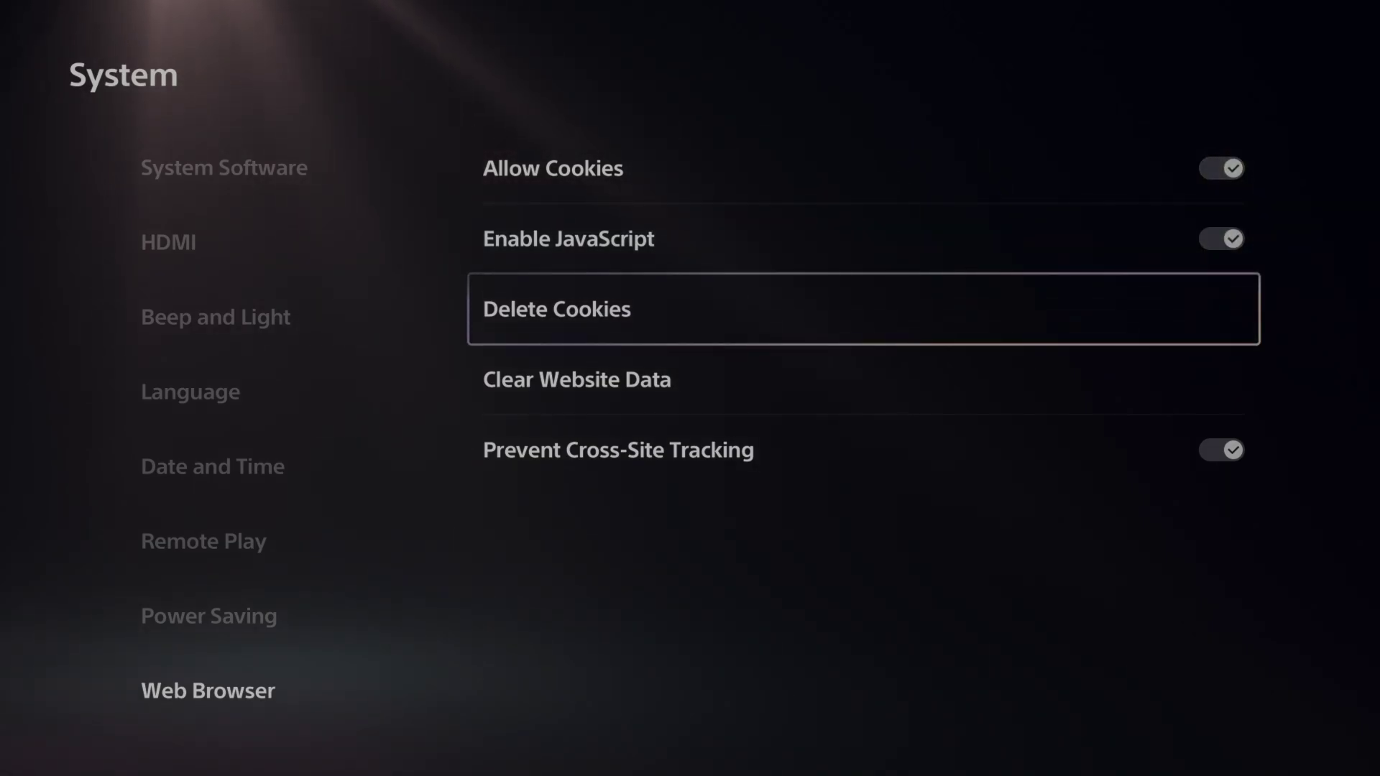
Step: Delete the web browser's cookies and cancel the Clear Website Data prompt
key("Return")
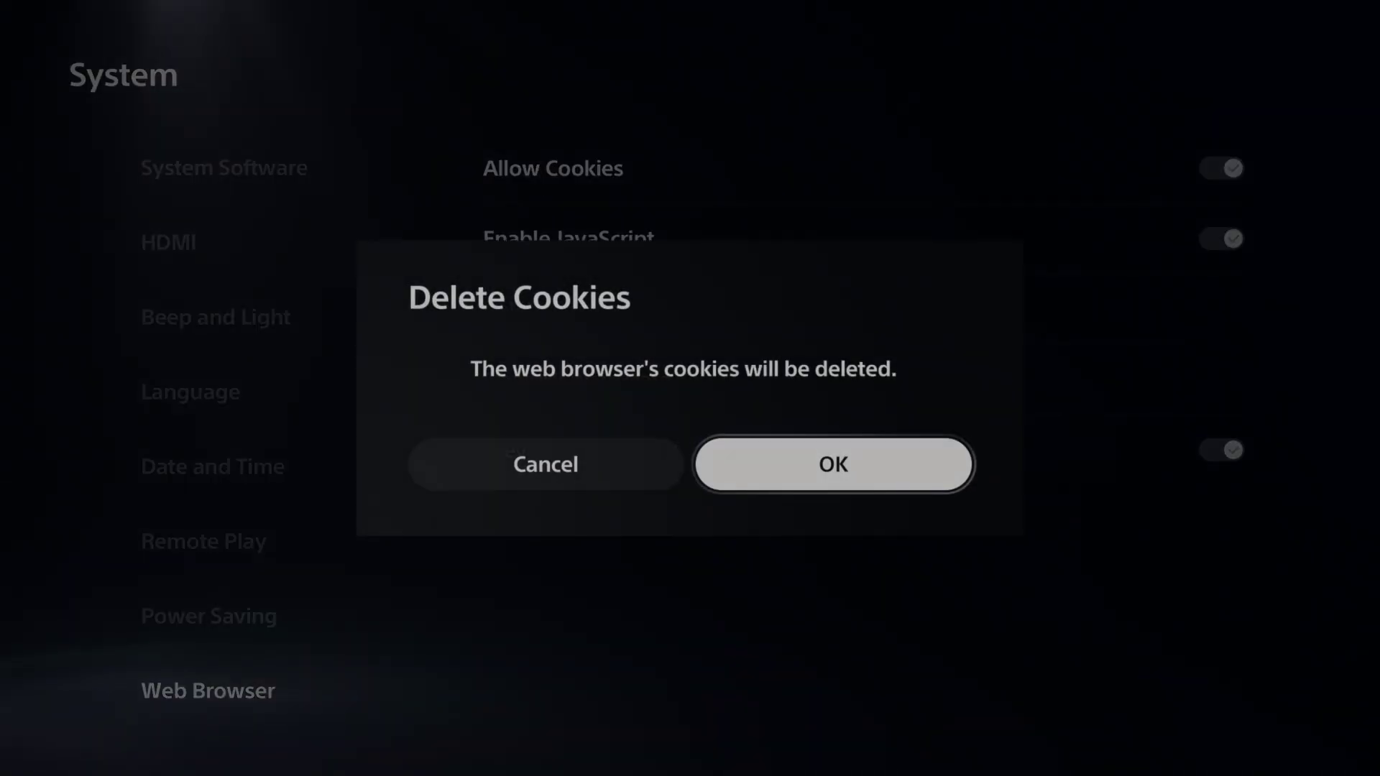
key("Left")
key("Right")
key("Return")
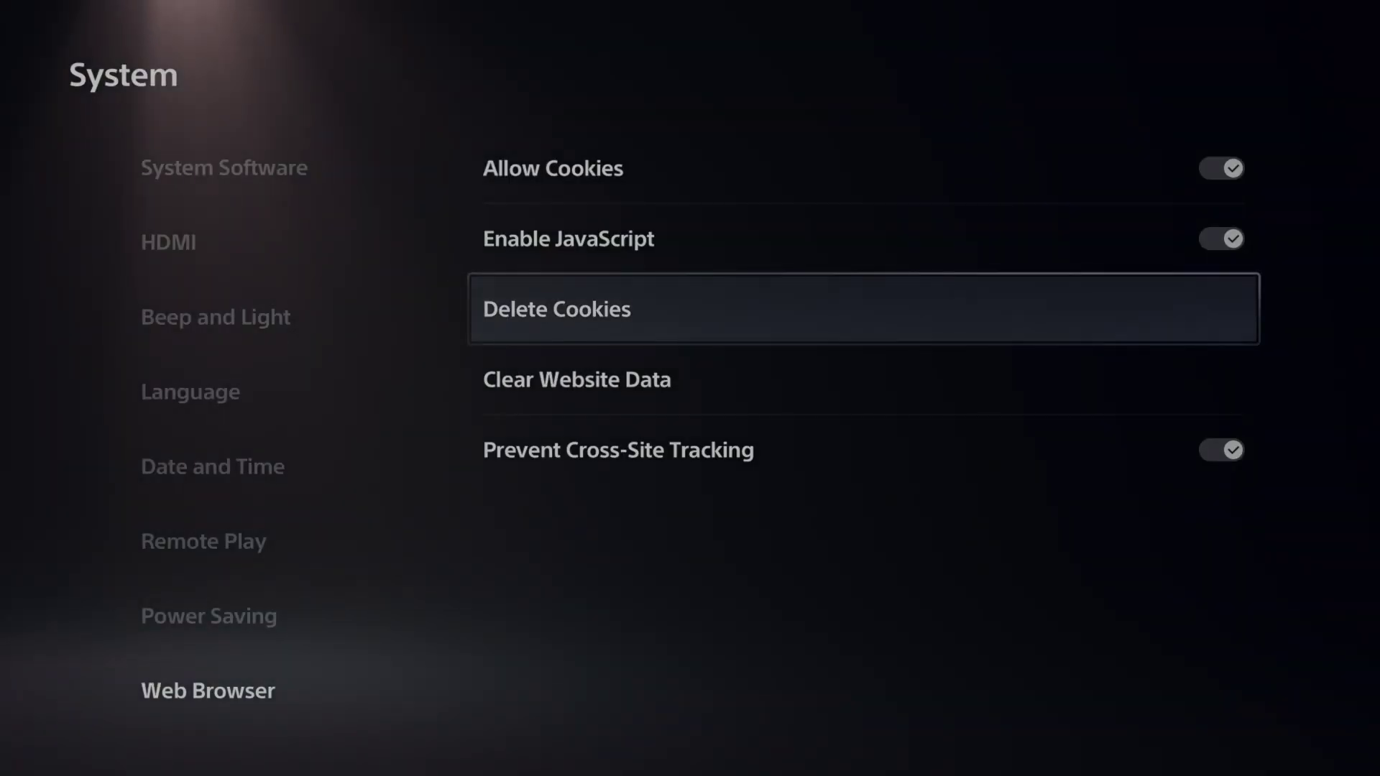
key("Down")
key("Return")
key("Left")
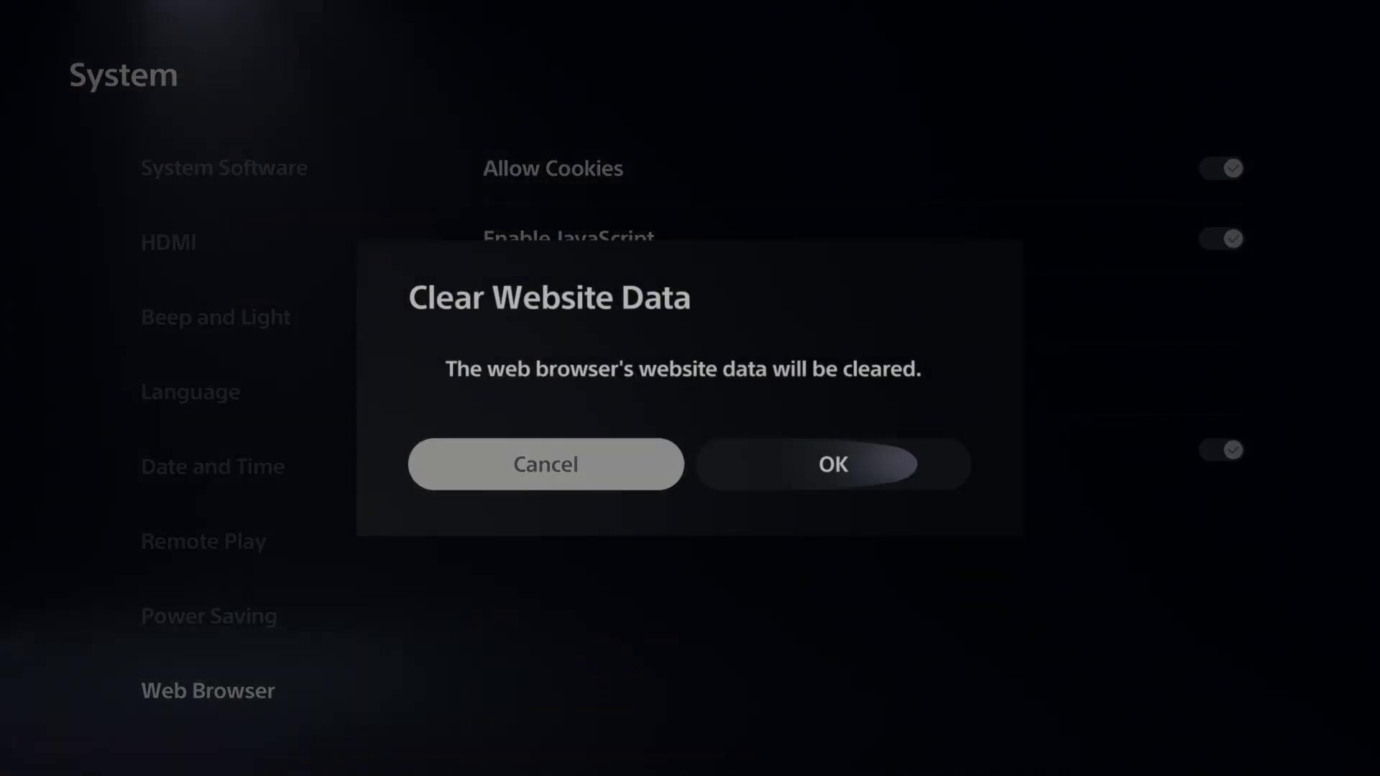
key("Return")
key("Down")
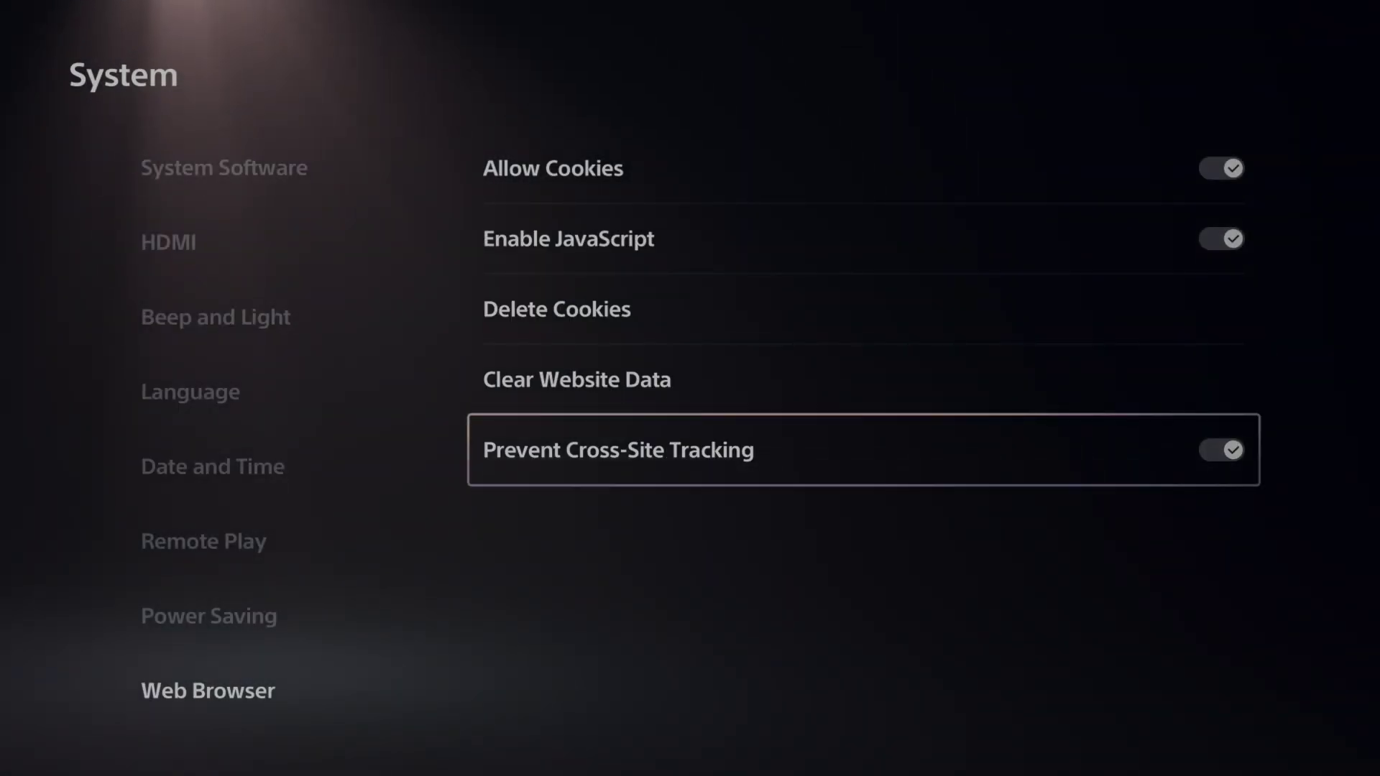
key("Up")
key("Up")
key("Up")
key("Up")
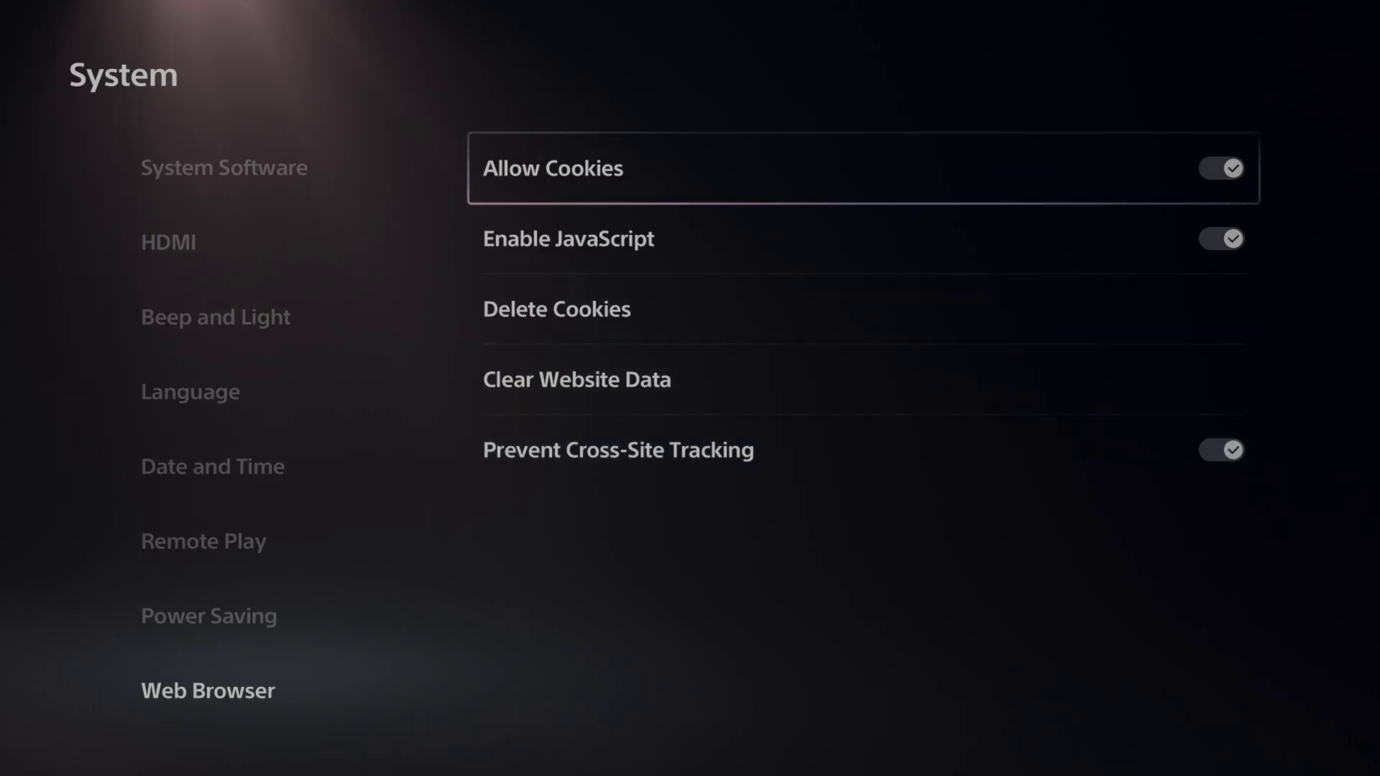
key("Down")
key("Down")
key("Up")
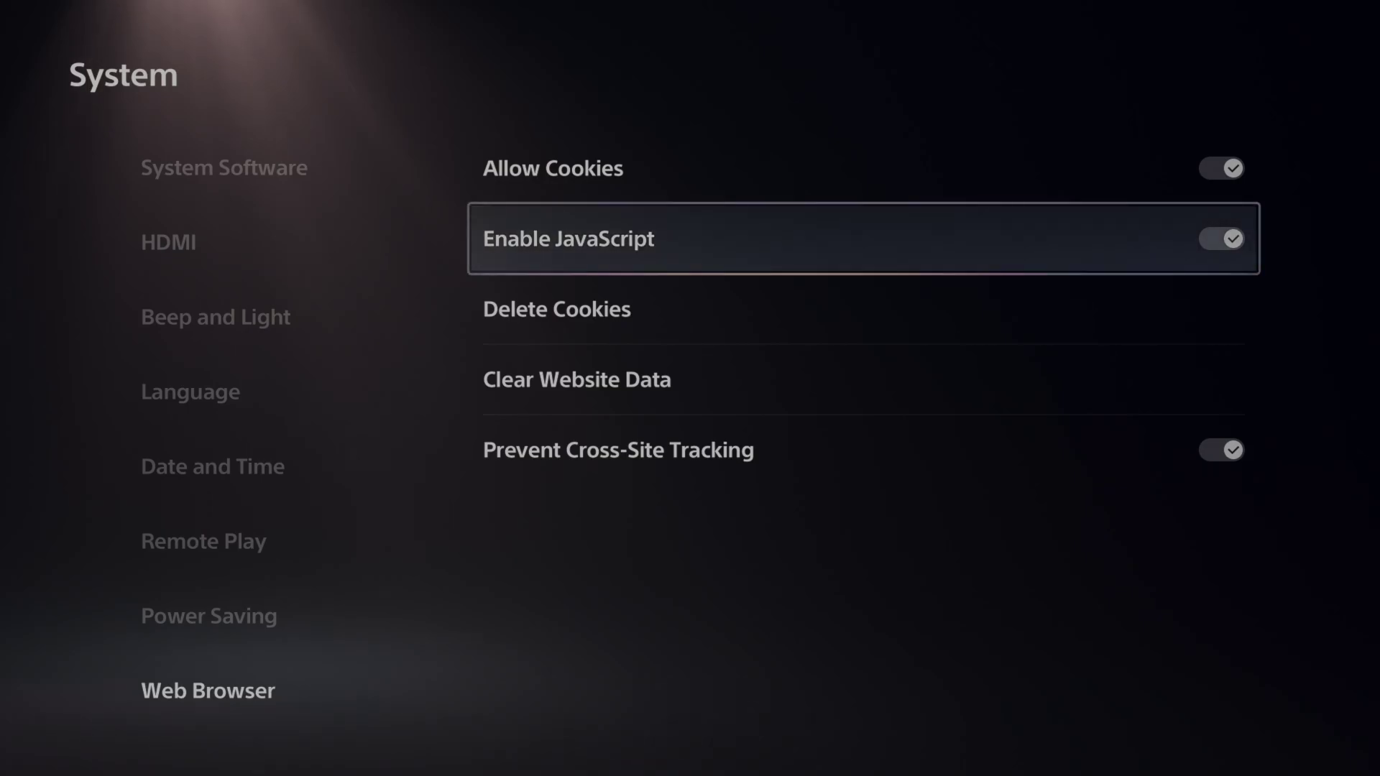
key("Return")
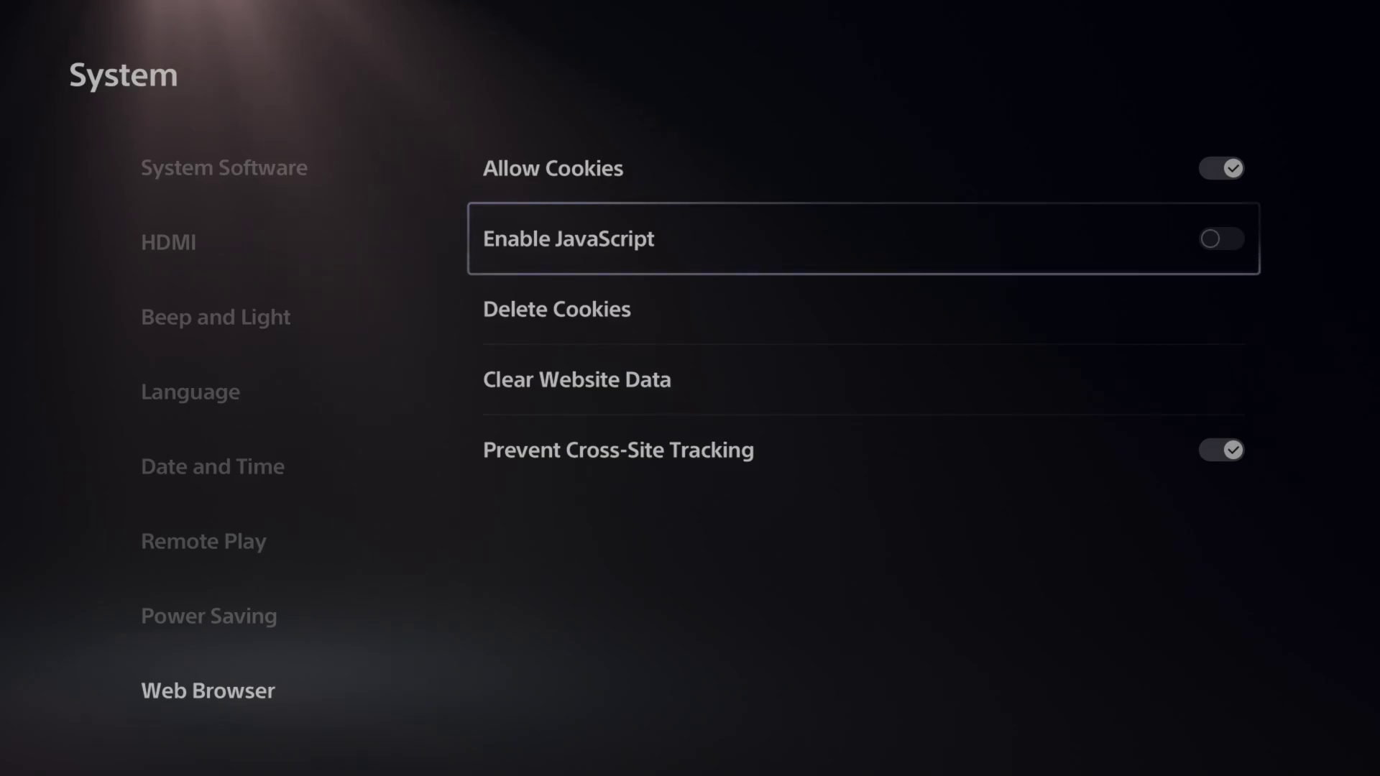
key("Return")
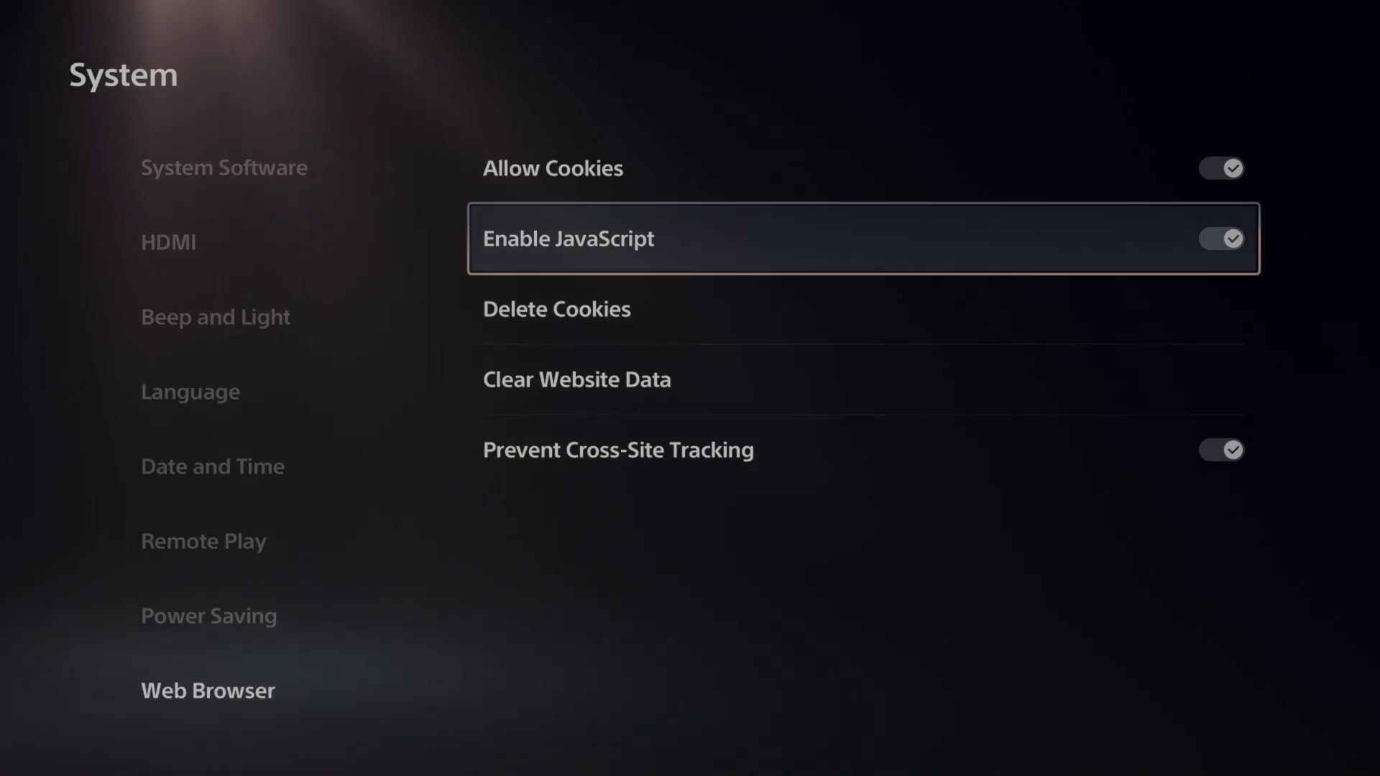
key("Left")
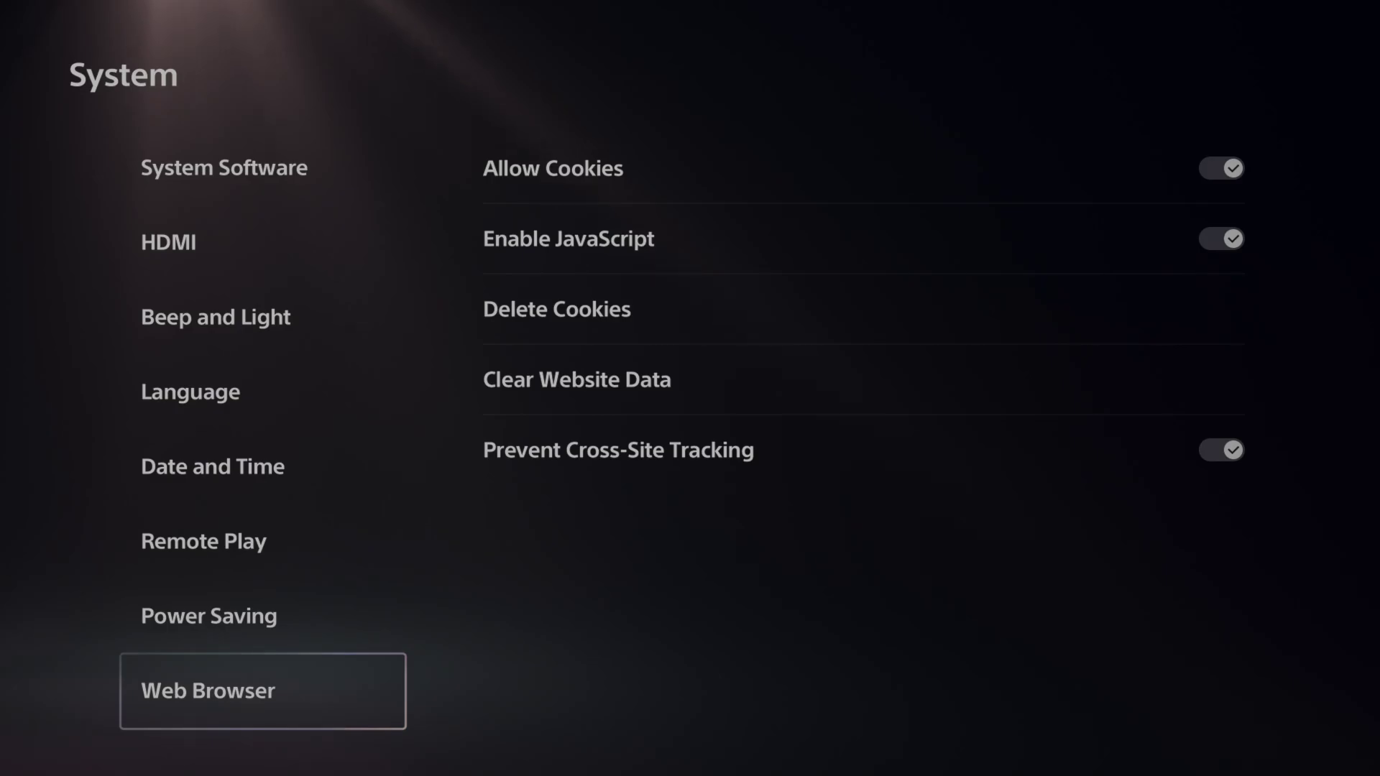
Step: Look through the Web Browser options between Allow Cookies and Delete Cookies
key("Right")
key("Down")
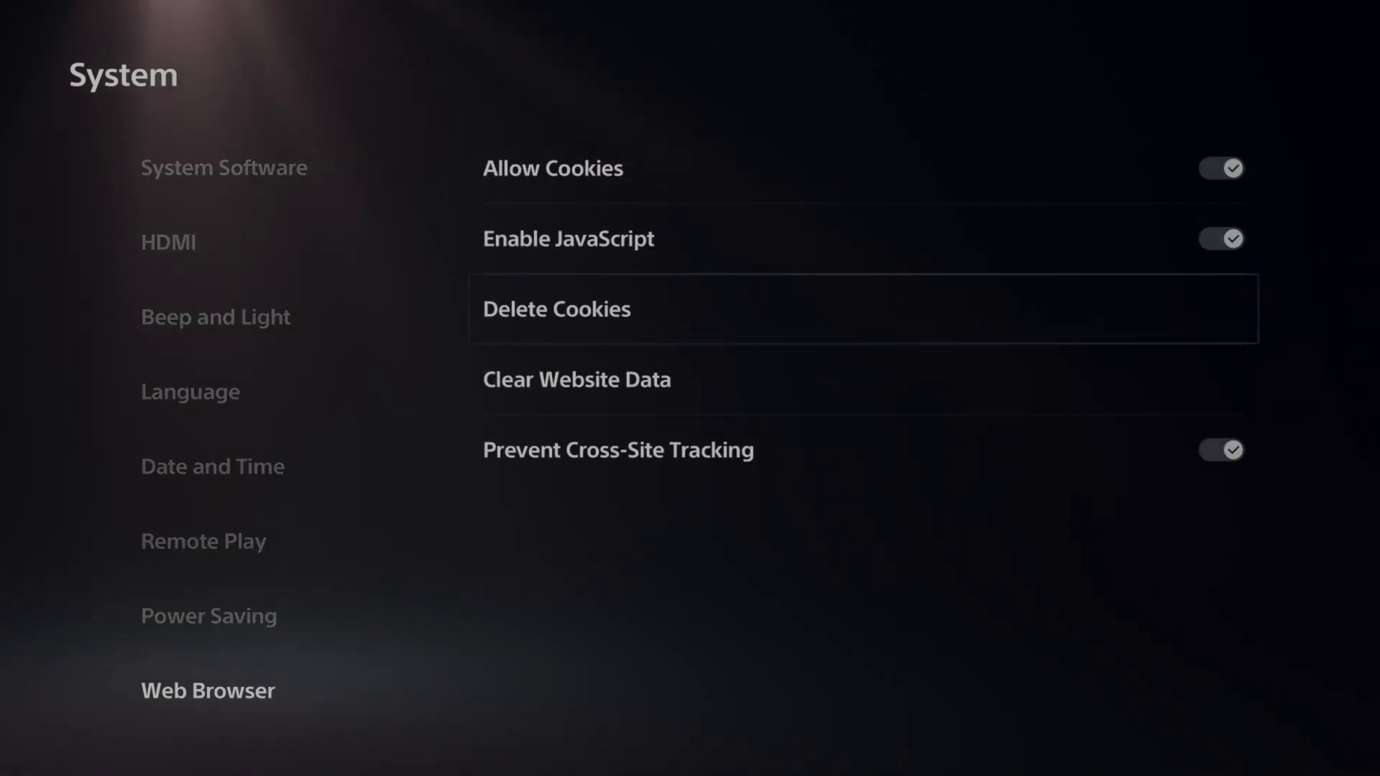
key("Up")
key("Up")
key("Down")
key("Down")
key("Up")
key("Up")
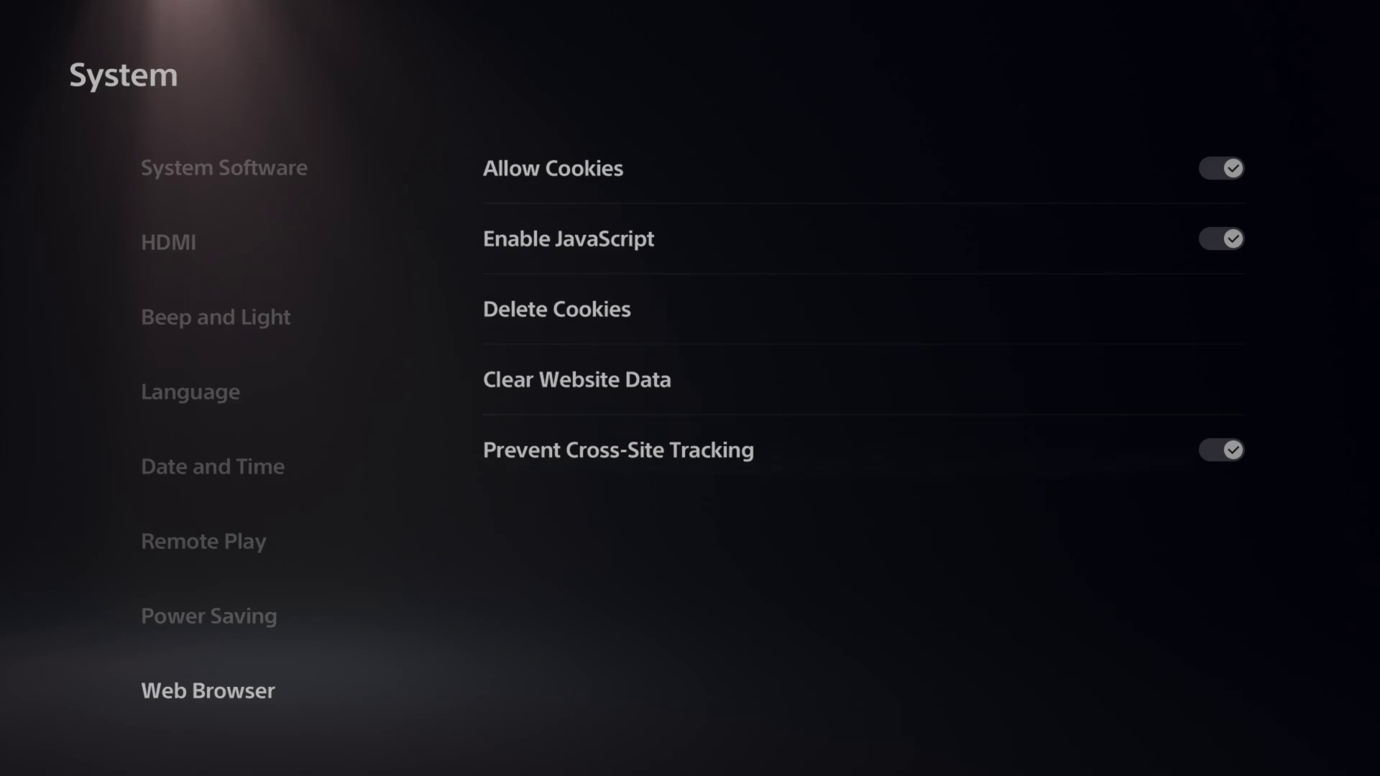
key("Left")
key("Right")
key("Up")
key("Up")
key("Up")
key("Up")
key("Down")
key("Down")
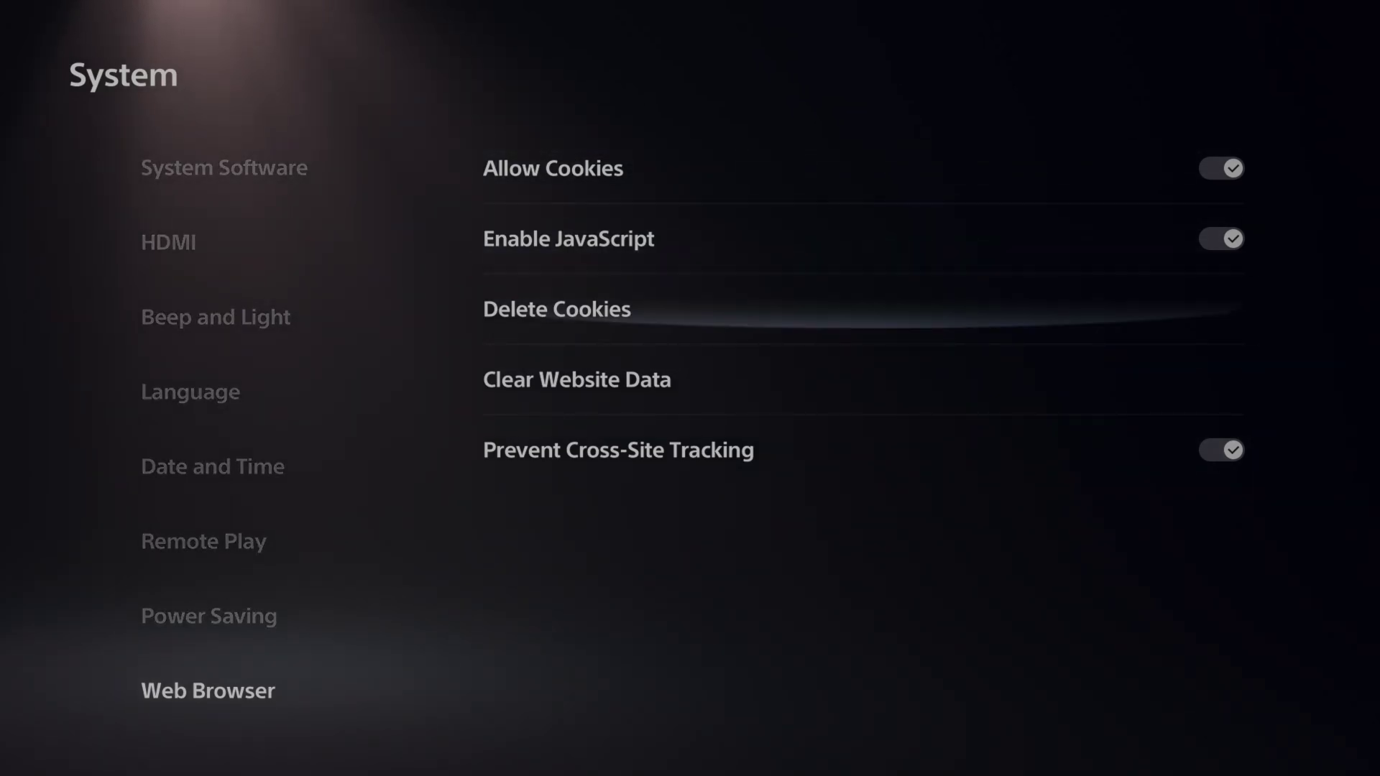
key("Left")
key("Up")
key("Up")
key("Up")
key("Up")
key("Up")
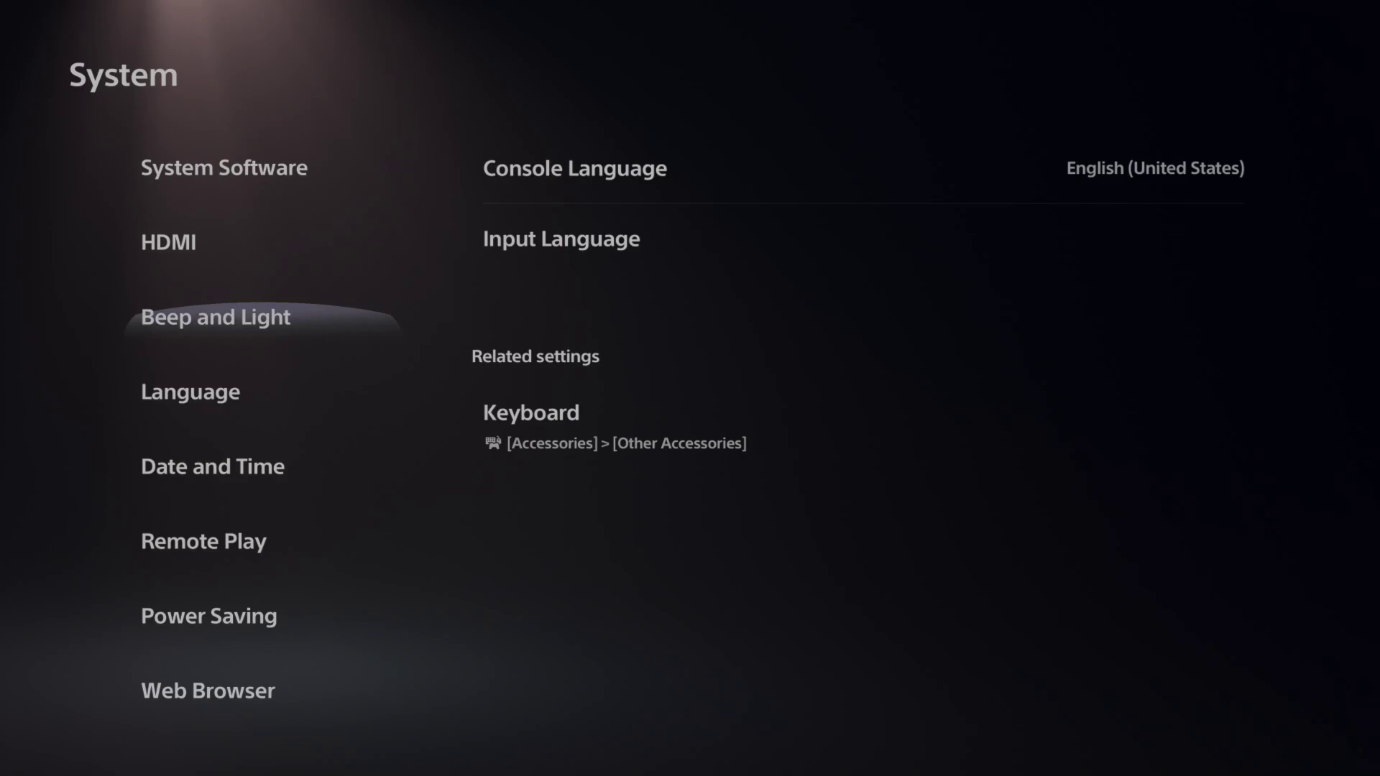
key("Up")
key("Up")
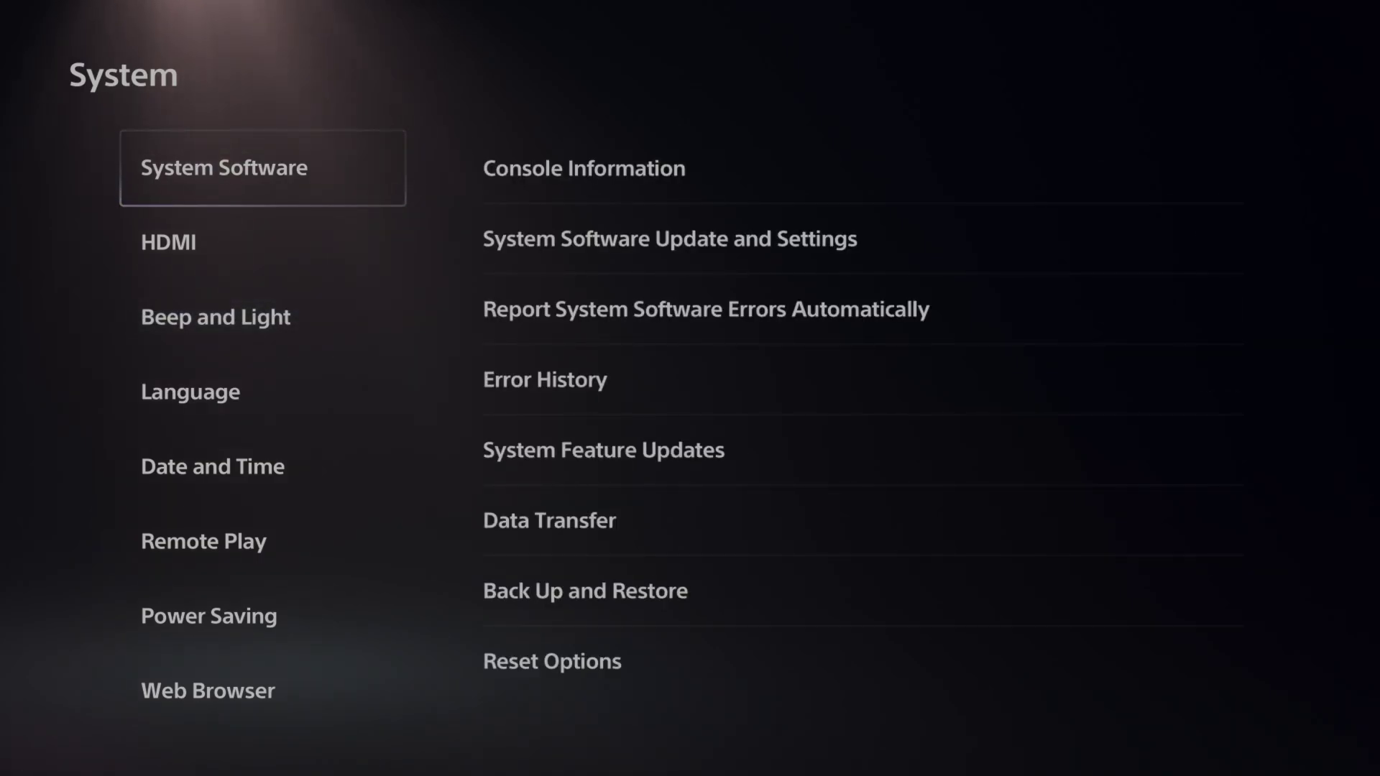
Step: Close Settings and go to the home screen's Welcome hub widgets
key("Escape")
key("Escape")
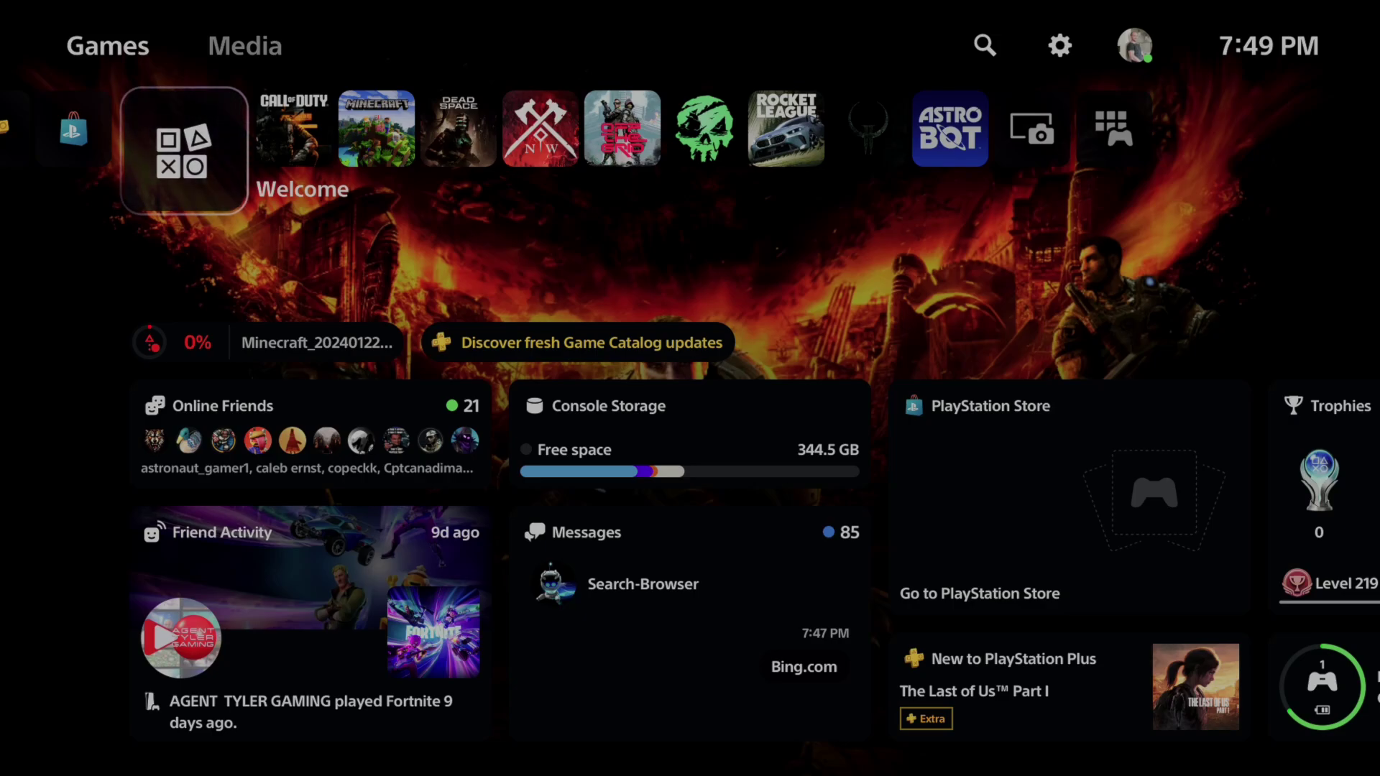
key("Down")
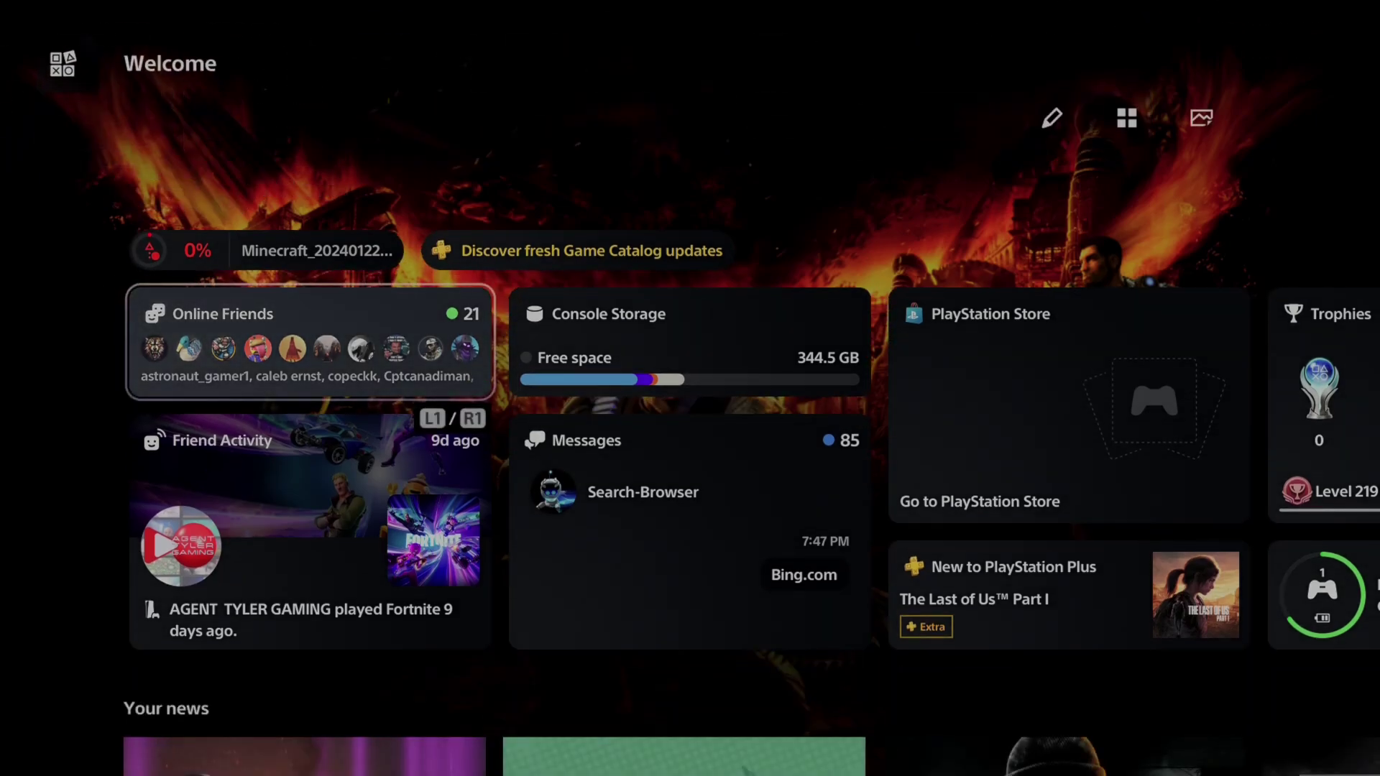
key("Up")
key("Down")
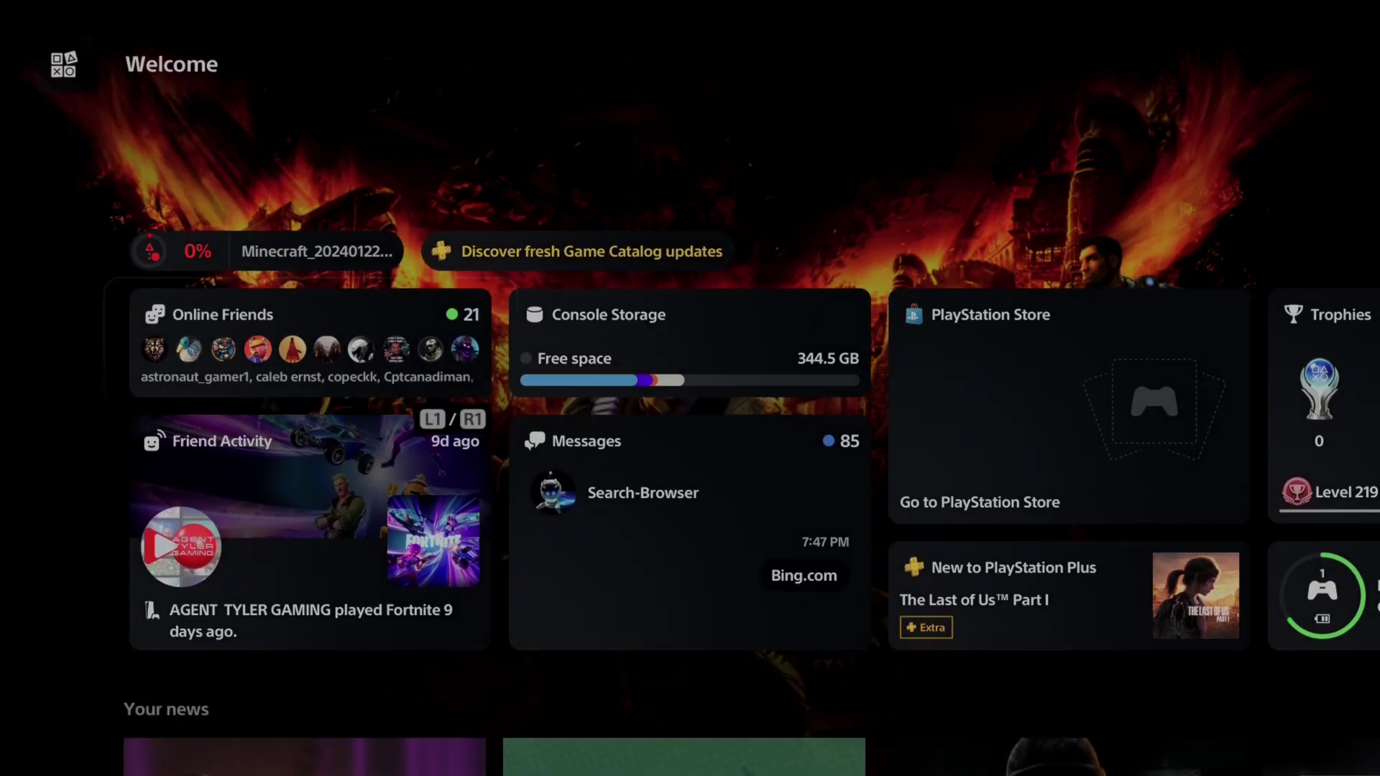